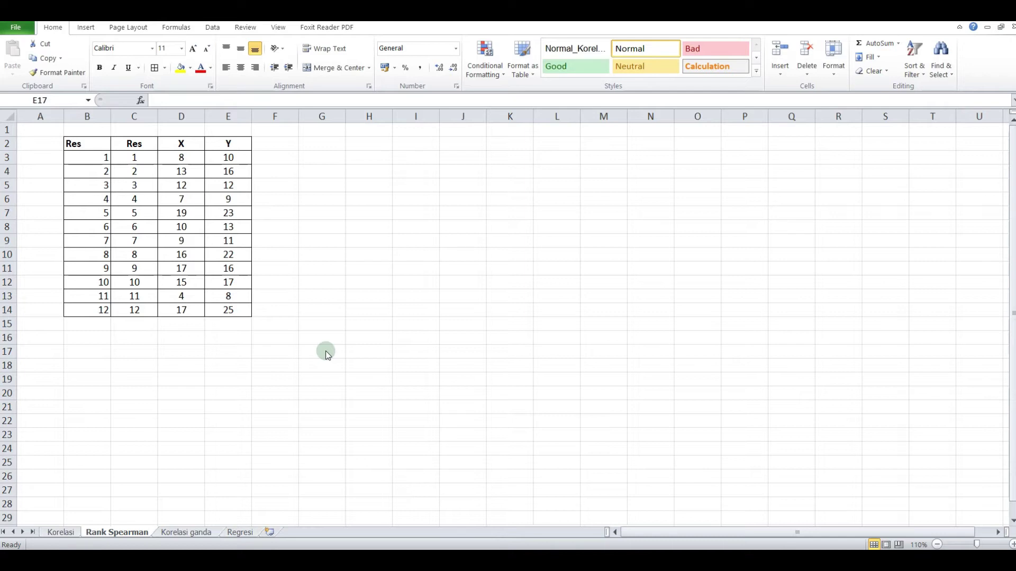
Delete the duplicate left-aligned Res column B from the data table.
click(90, 117)
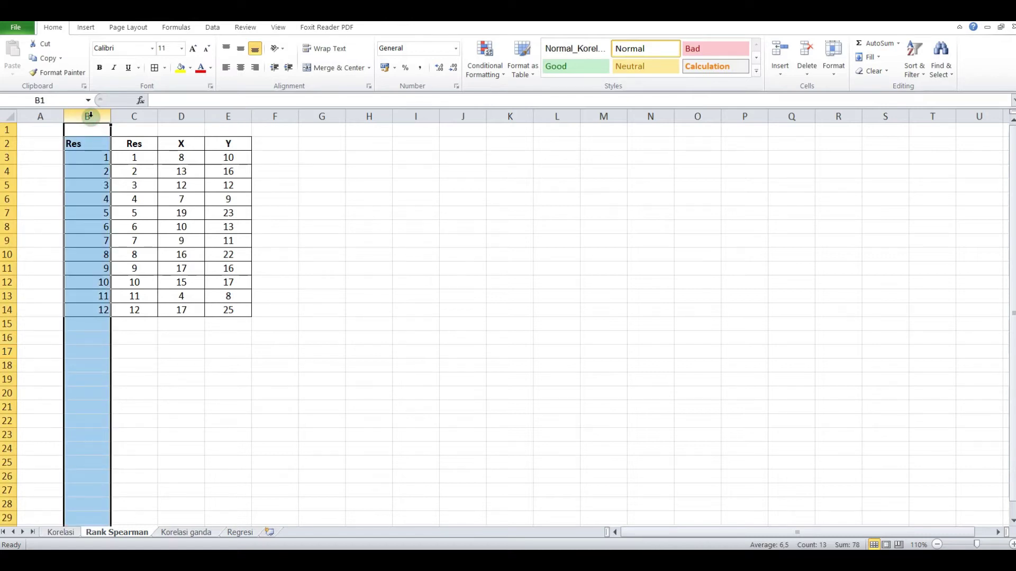
right_click(90, 115)
click(135, 219)
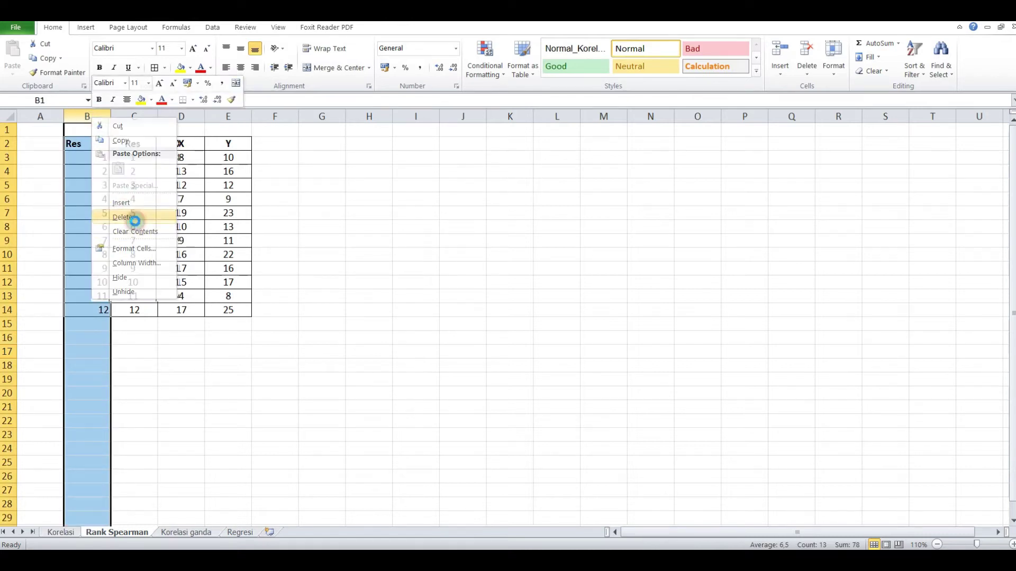
click(214, 350)
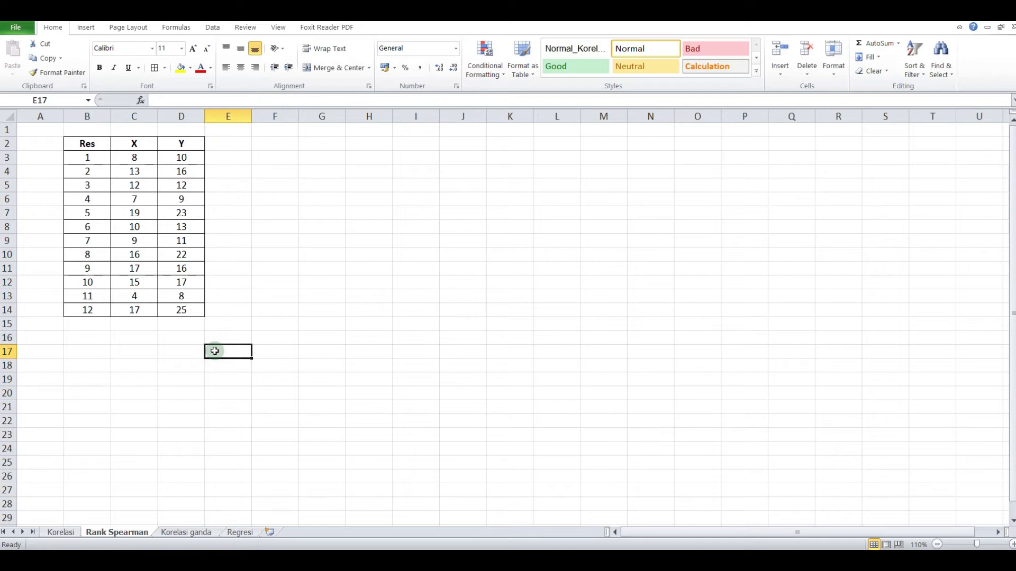
Enter a bold "Hipotesisi" heading in A16 with the labels "H0:" and "Ha" in the cells below it.
click(54, 338)
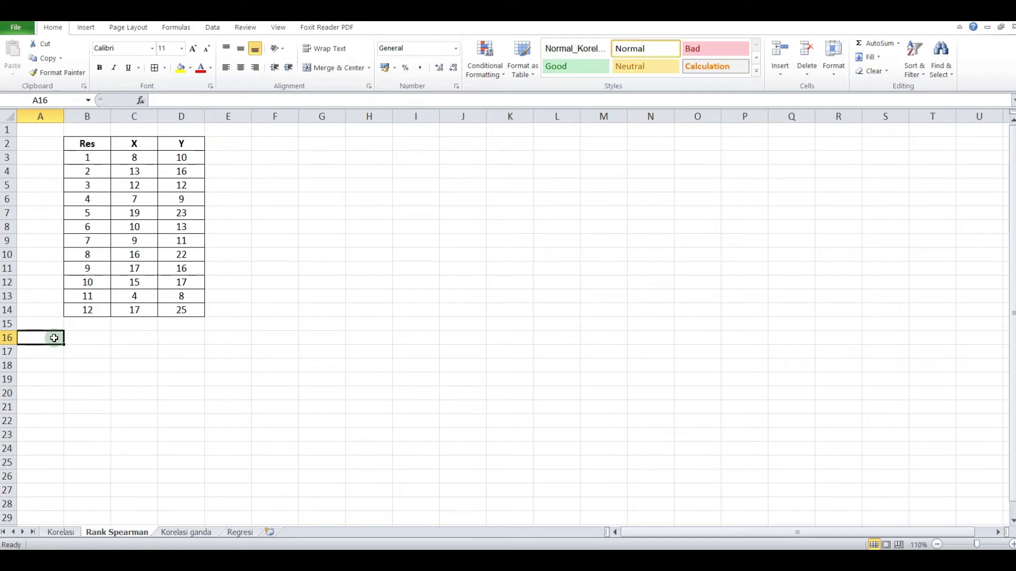
key(ctrl+b)
text(Hipotesisi)
key(Return)
text(H)
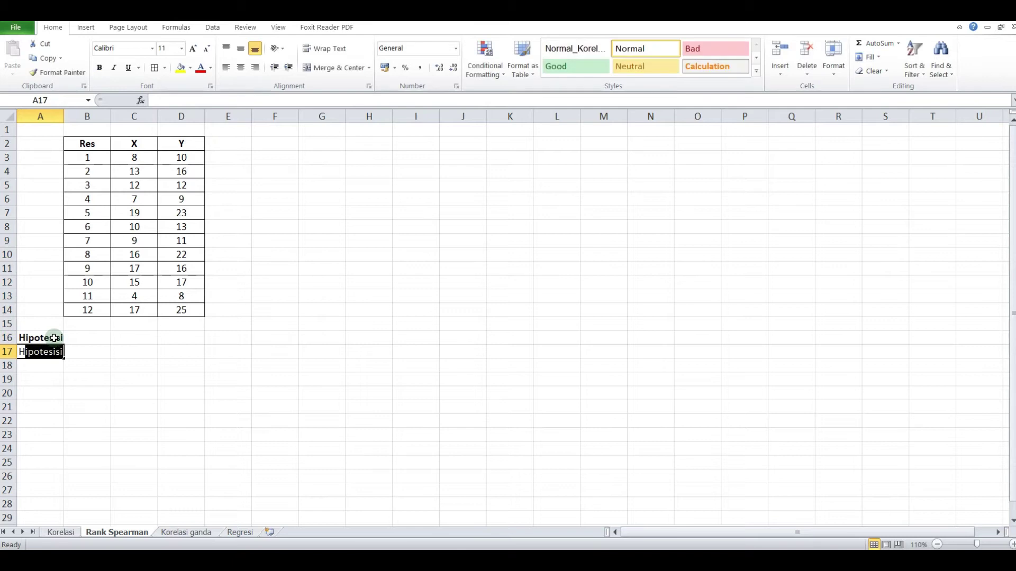
text(0)
key(Return)
text(Ha)
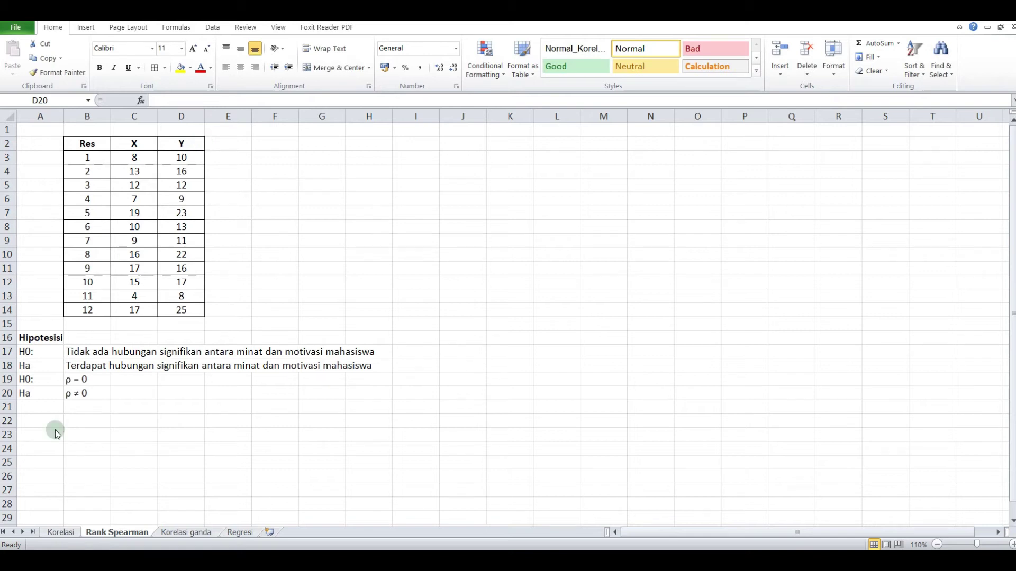
Add the heading "Uji Statistik" in cell A21 below the hypotheses.
click(47, 412)
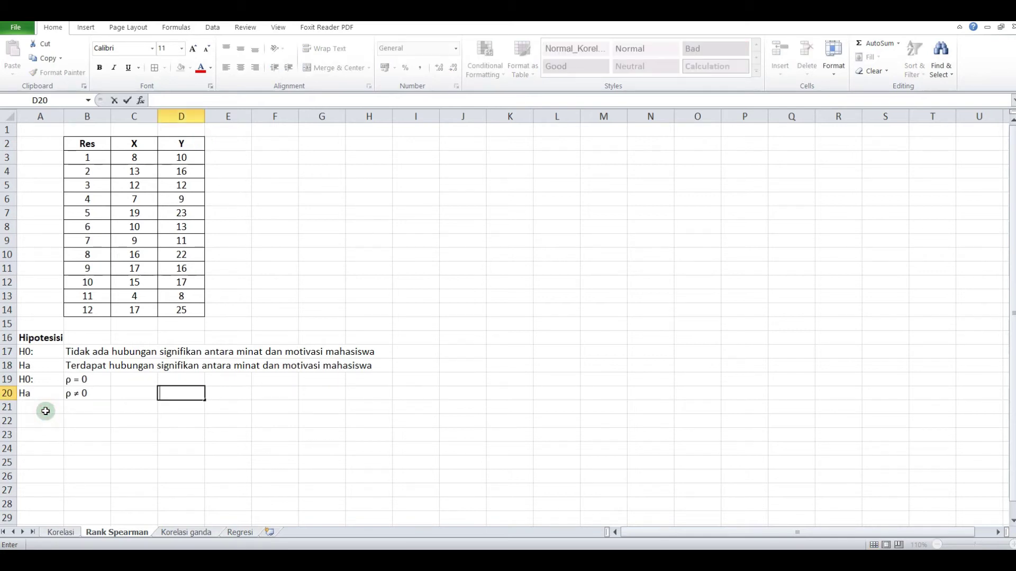
click(41, 407)
text(Uji Stat)
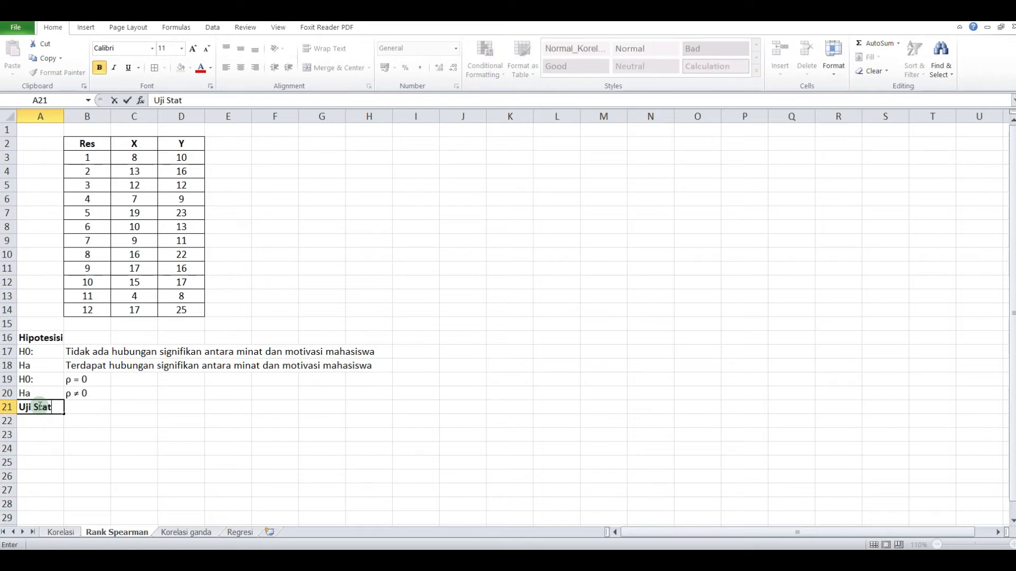
text(istik)
key(Return)
click(91, 432)
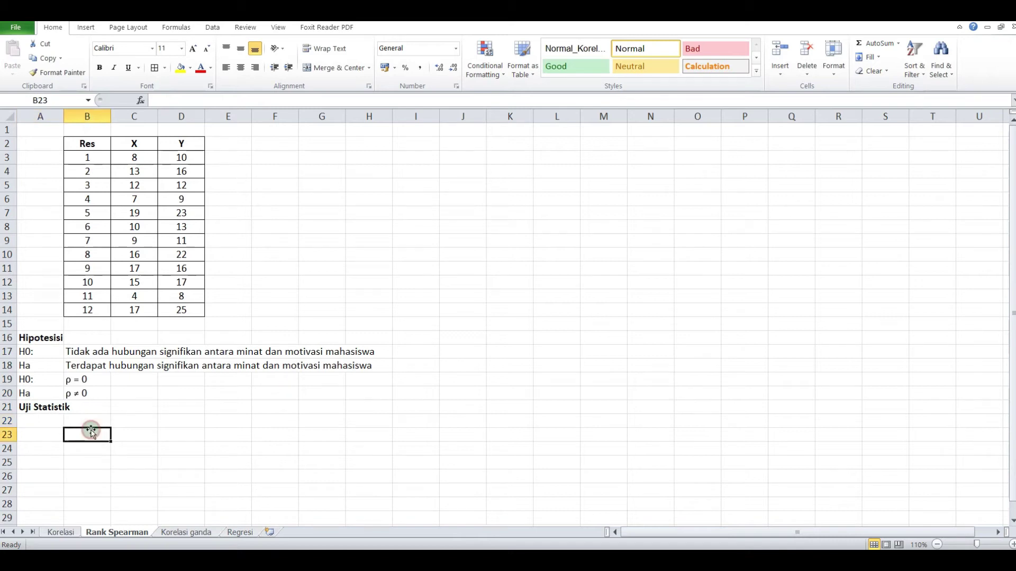
Copy the X and Y values in C3:D14 without their headers.
click(137, 167)
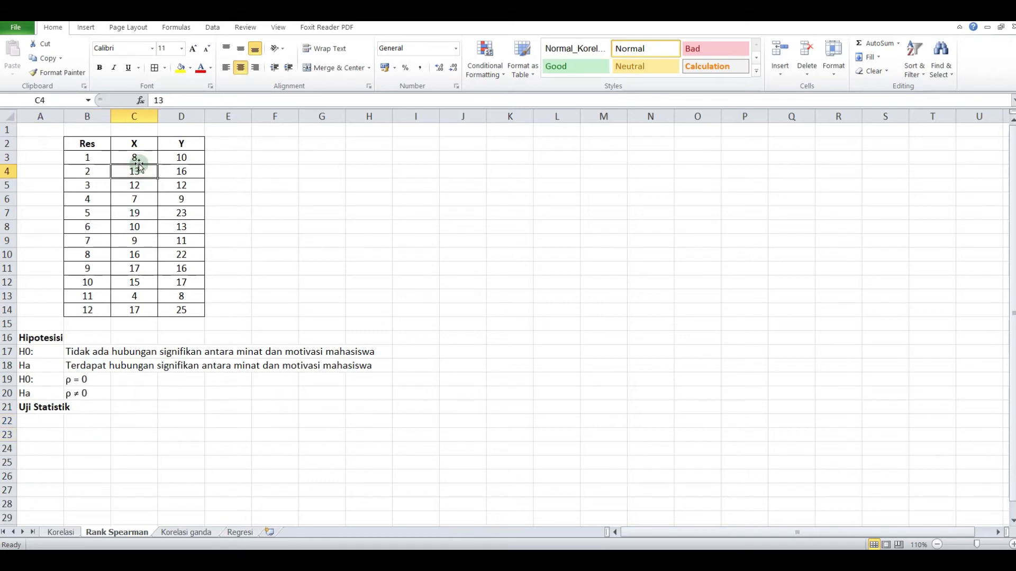
drag(134, 159, 183, 312)
key(ctrl+c)
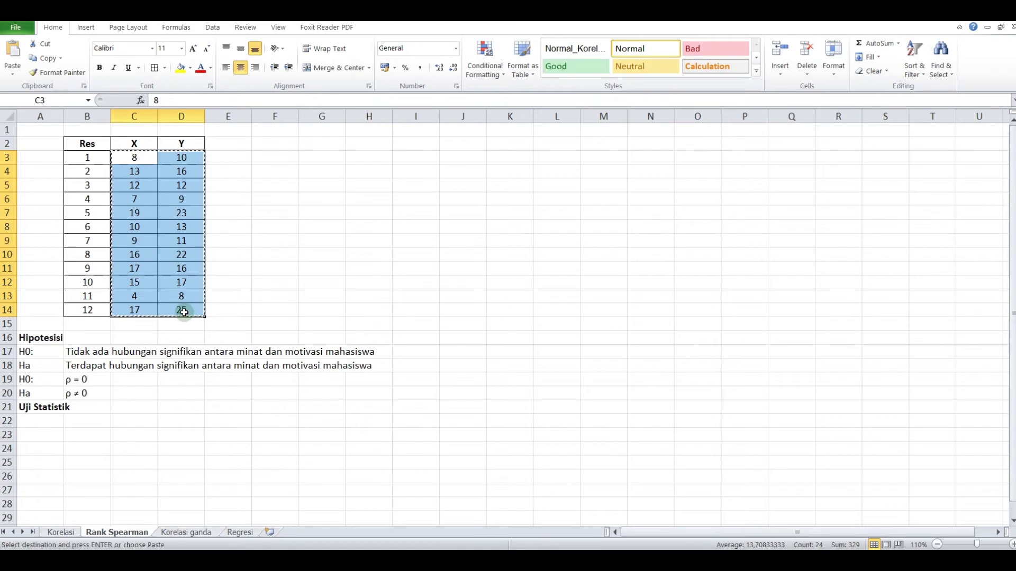
right_click(183, 312)
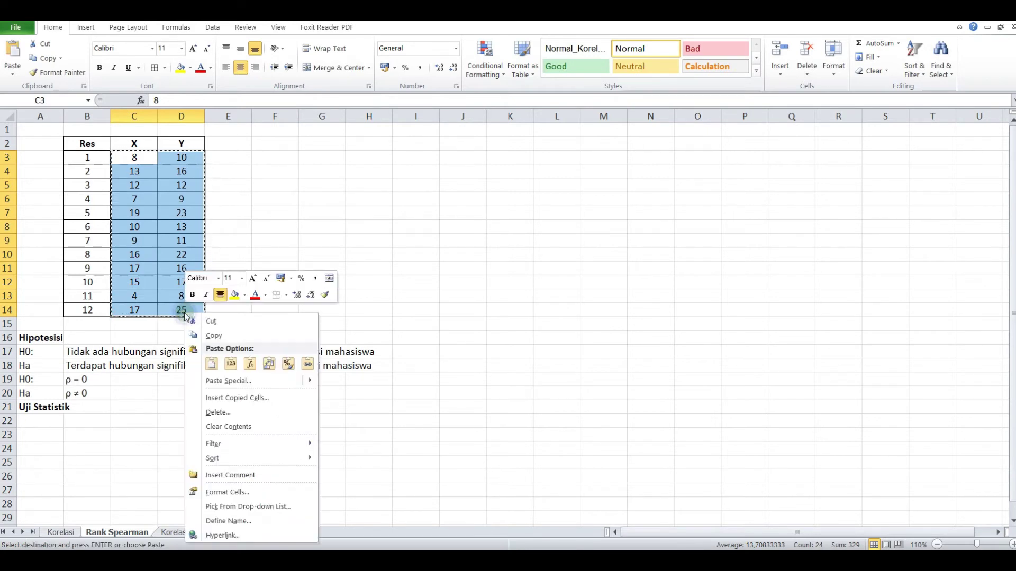
click(236, 341)
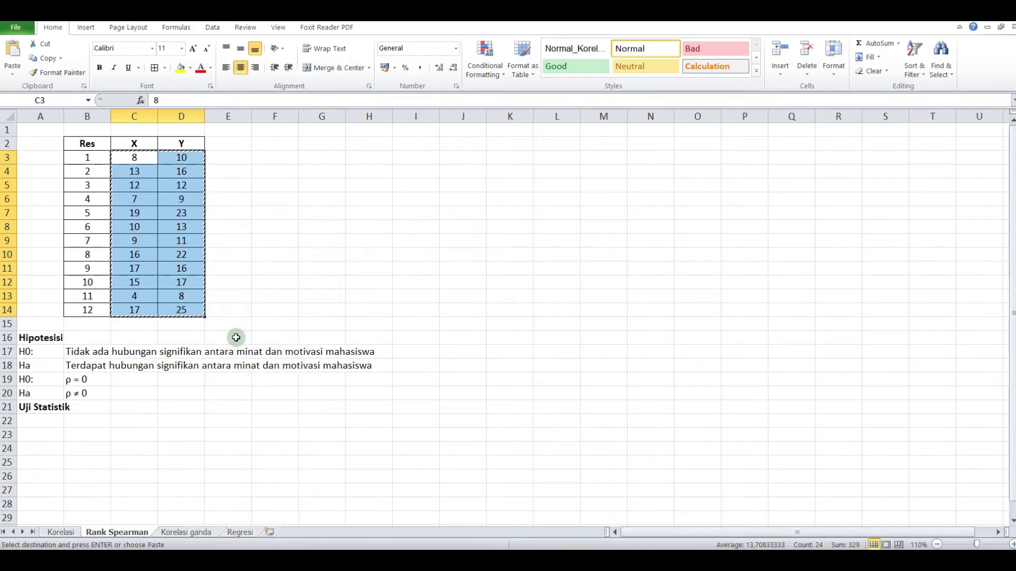
Switch to the empty Untitled2 dataset in IBM SPSS Statistics and paste the copied values starting at the first cell.
mouse_move(177, 561)
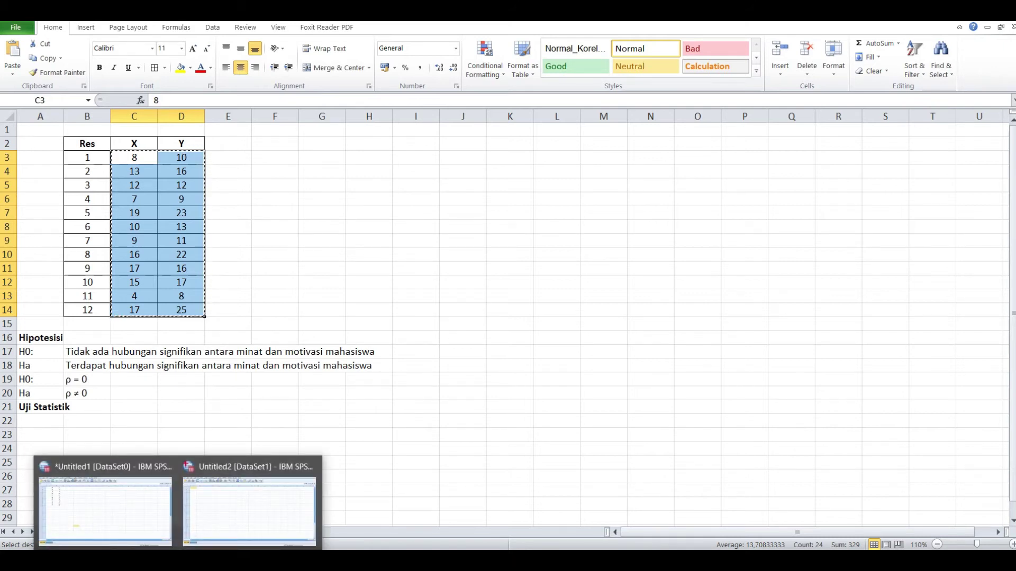
click(240, 521)
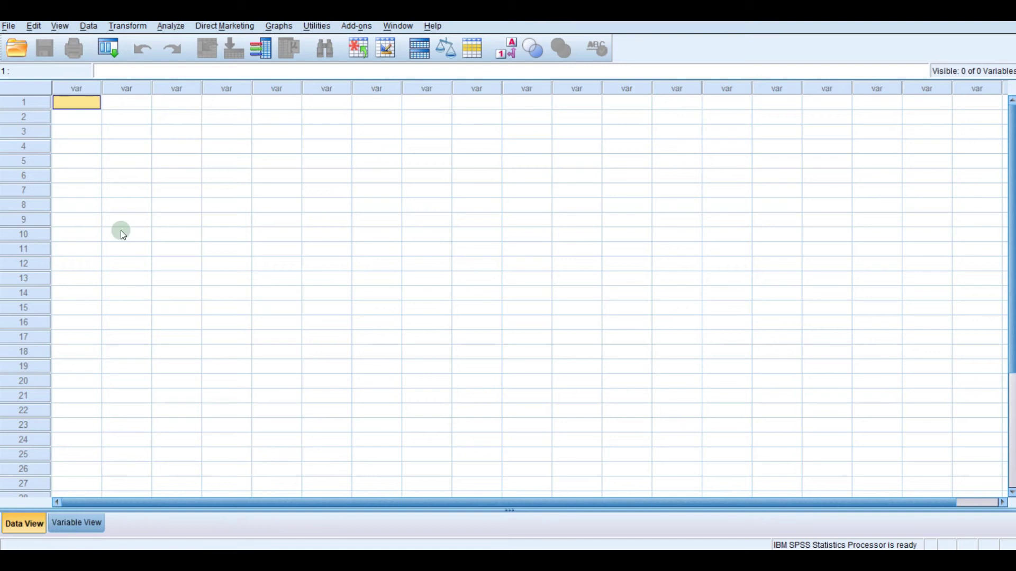
click(80, 103)
right_click(77, 107)
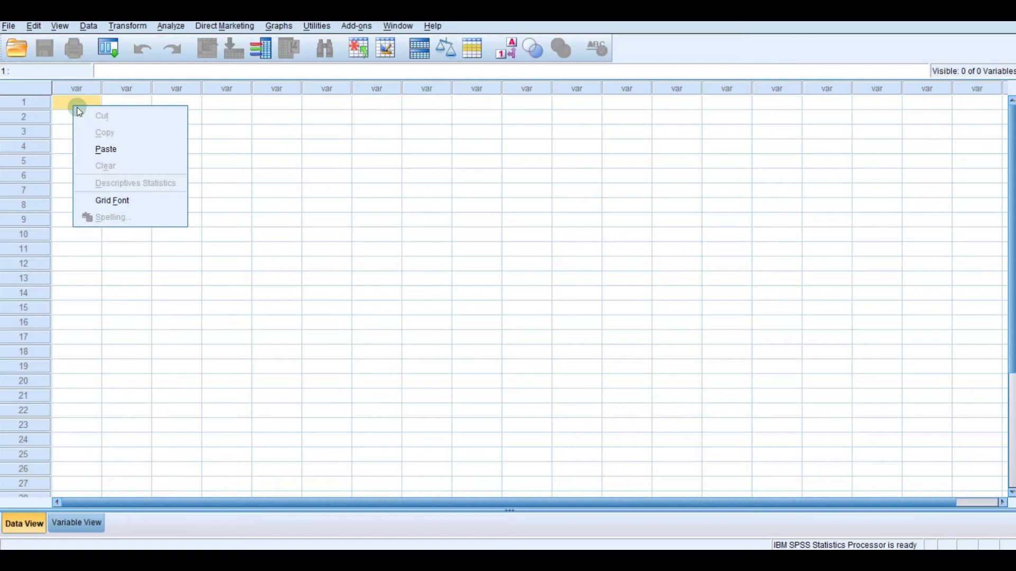
click(125, 150)
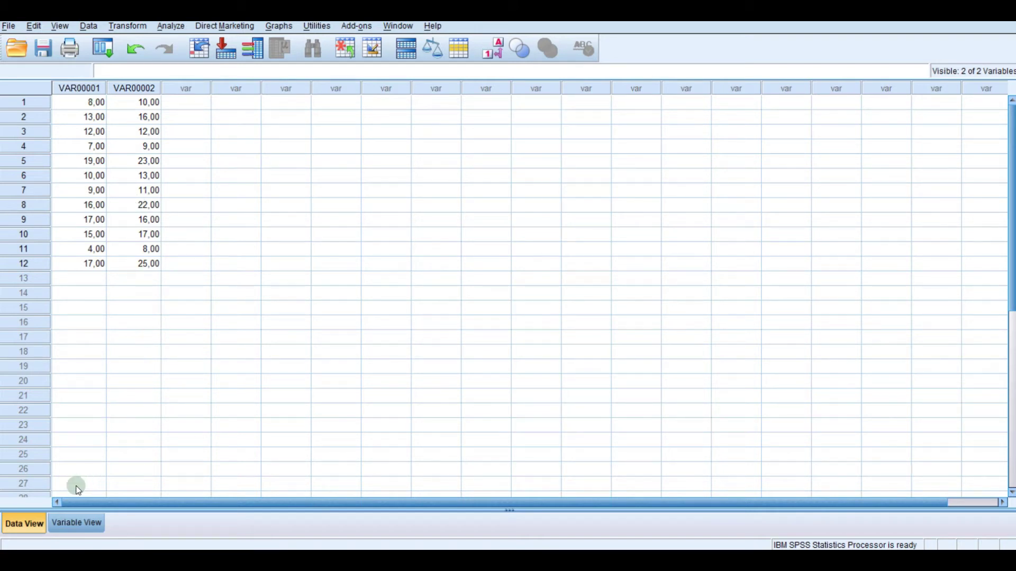
Rename the variables VAR00001 and VAR00002 as X and Y.
click(72, 529)
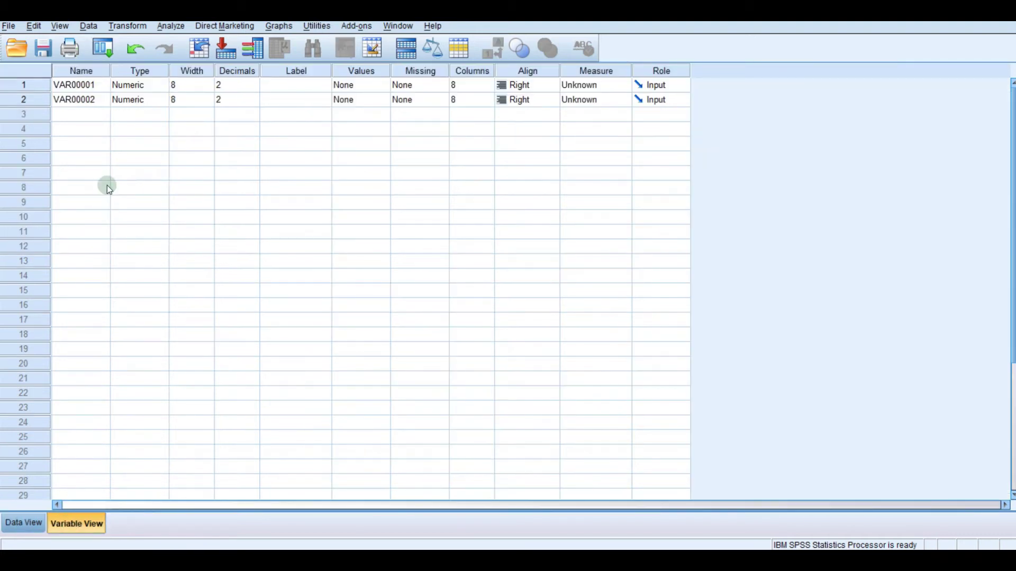
click(87, 90)
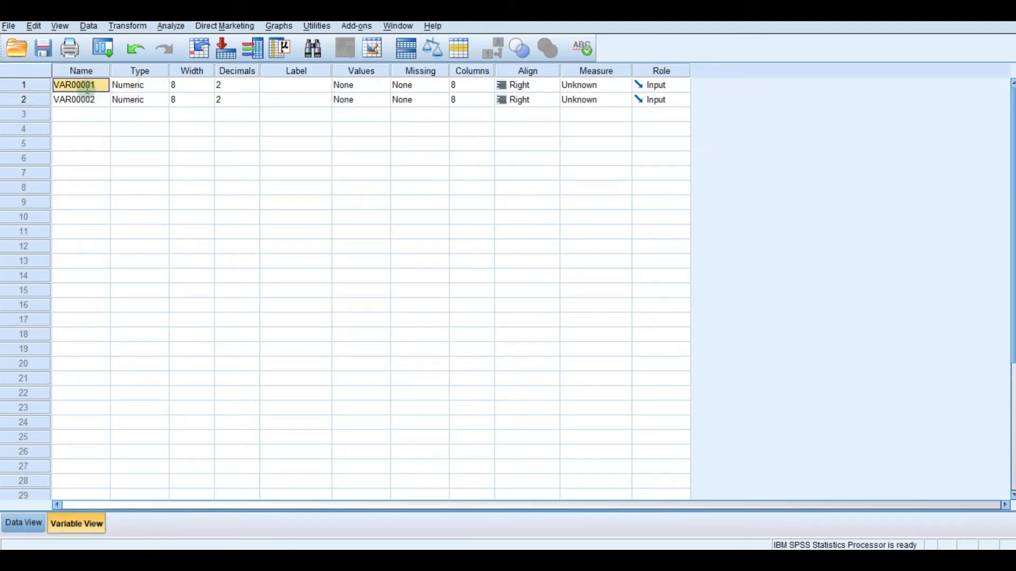
text(X)
key(Return)
text(Y)
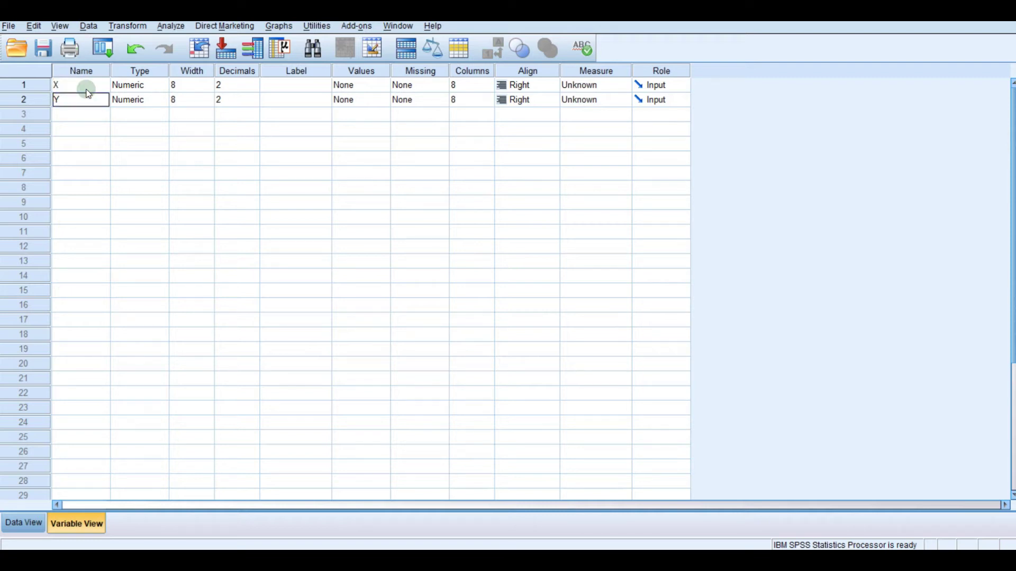
Label variable X "Minat" and variable Y "Motivasi".
click(309, 88)
text(Minat)
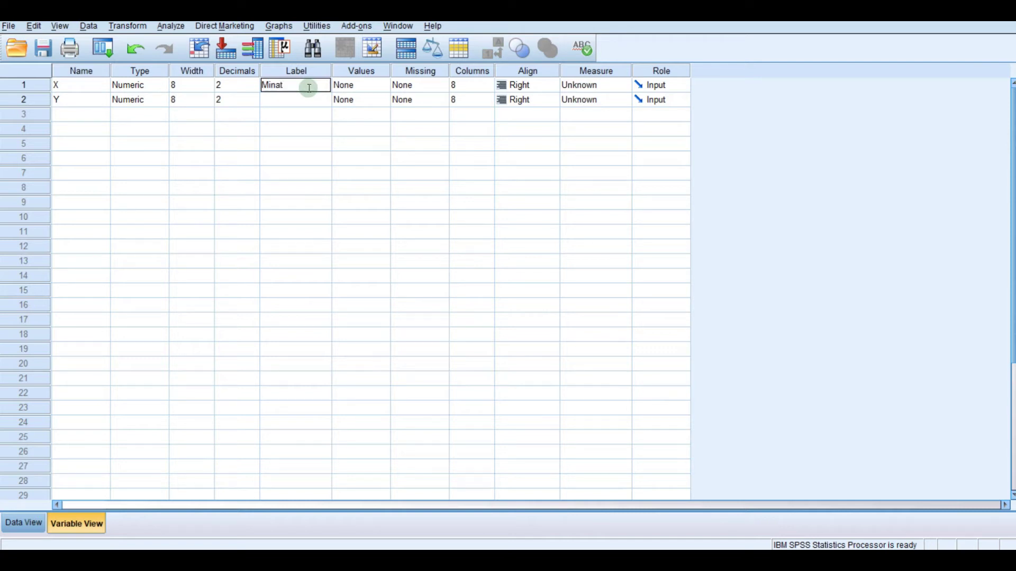
key(Return)
text(Motivas)
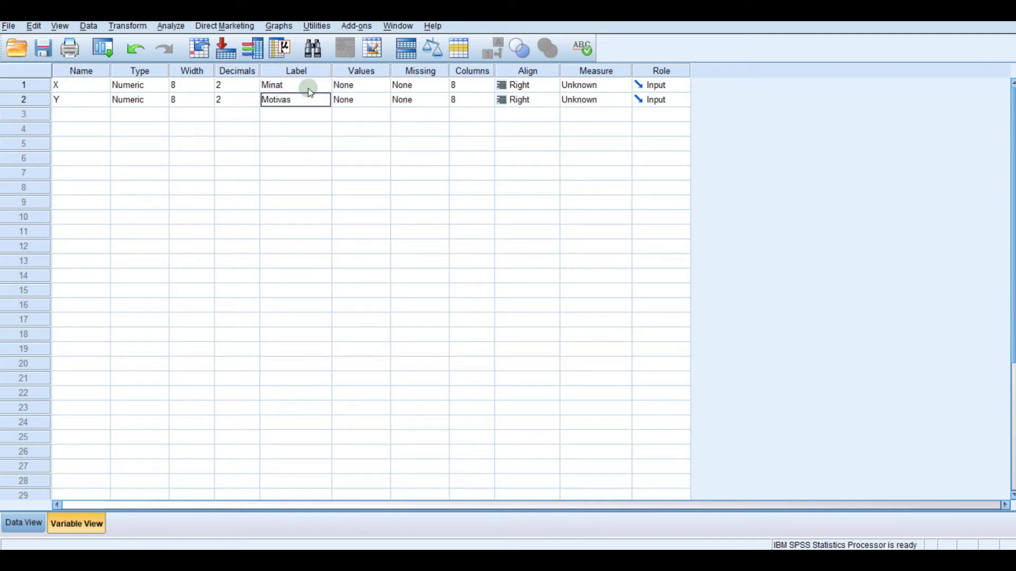
text(i)
click(153, 173)
click(59, 103)
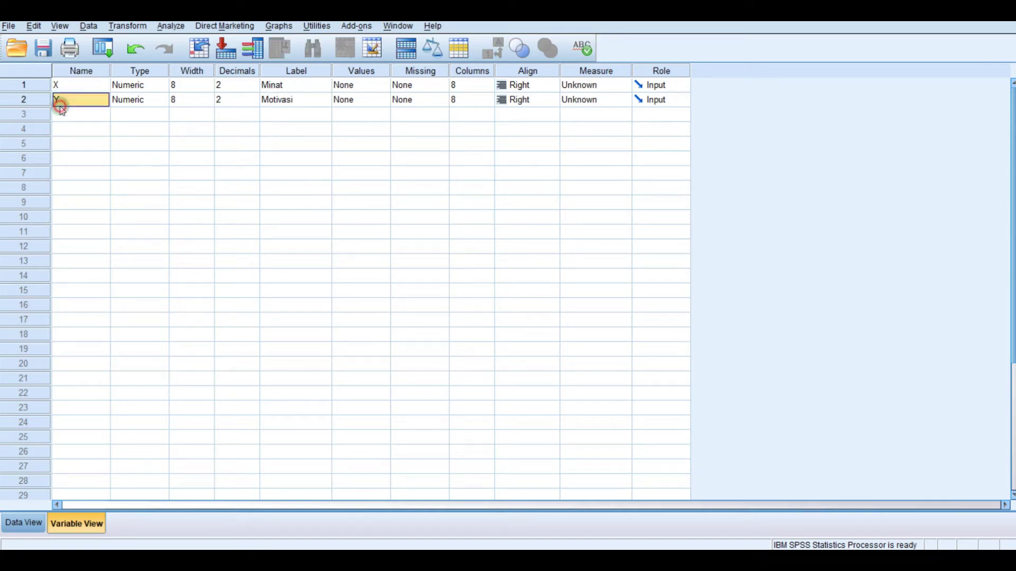
Set the decimals of both variables X and Y to 0.
click(231, 89)
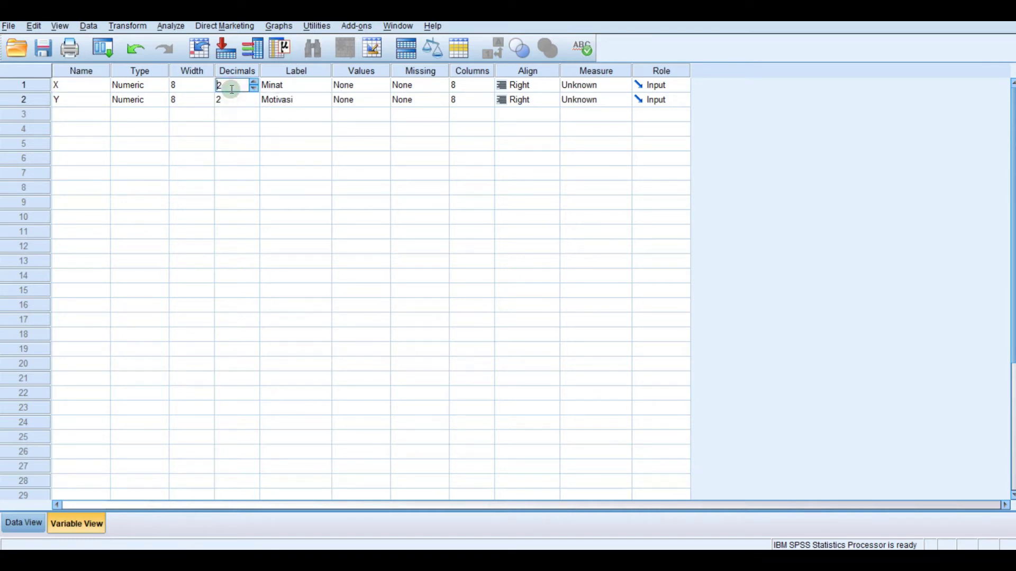
click(255, 88)
click(256, 88)
click(254, 103)
click(255, 102)
click(255, 103)
Set the measurement level of variables X and Y to Ordinal.
click(623, 87)
click(610, 113)
click(621, 99)
click(598, 128)
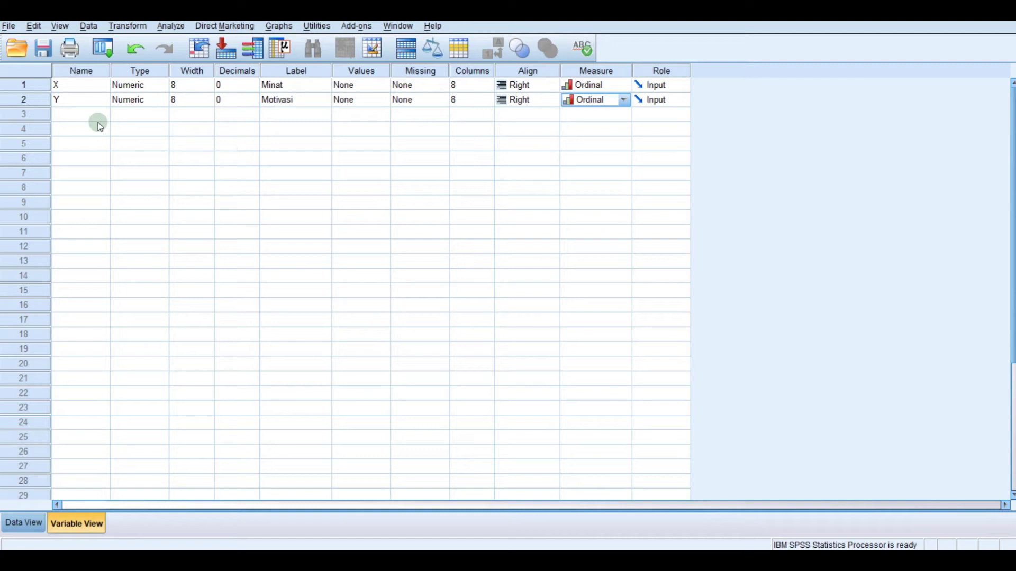
Return to the data and set up a Bivariate Correlations analysis with Minat [X] and Motivasi [Y] as its variables.
click(27, 523)
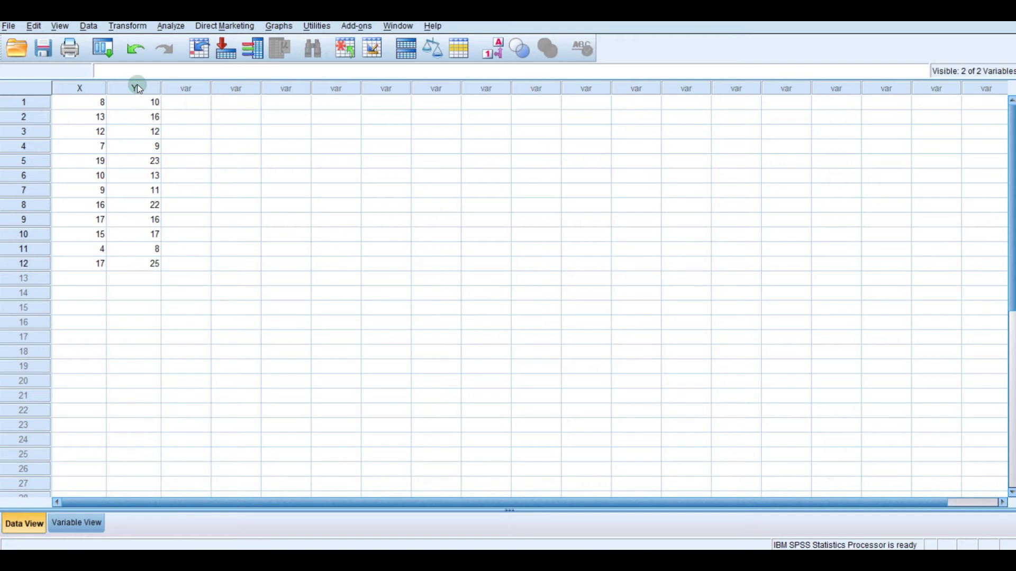
click(173, 28)
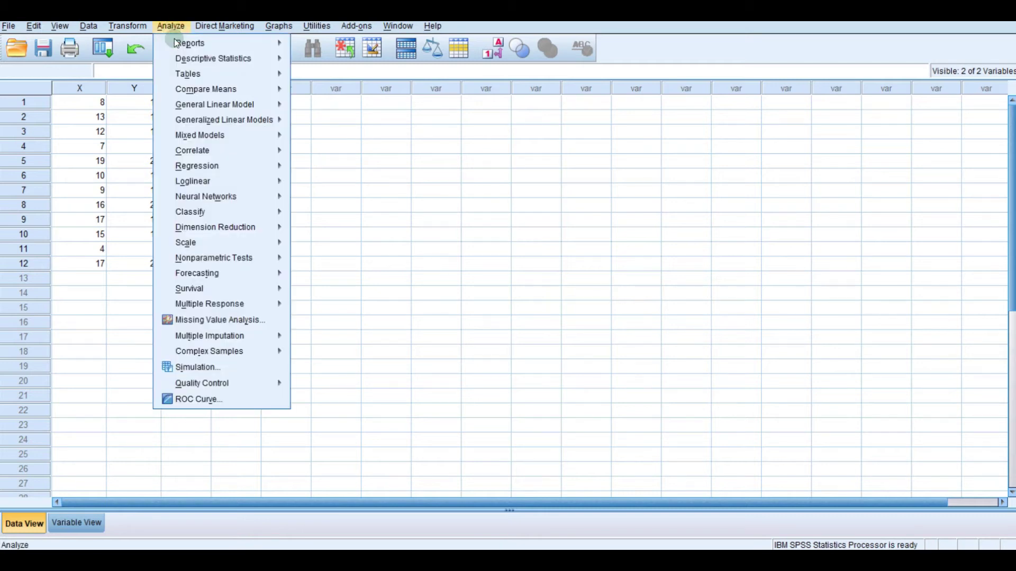
mouse_move(200, 152)
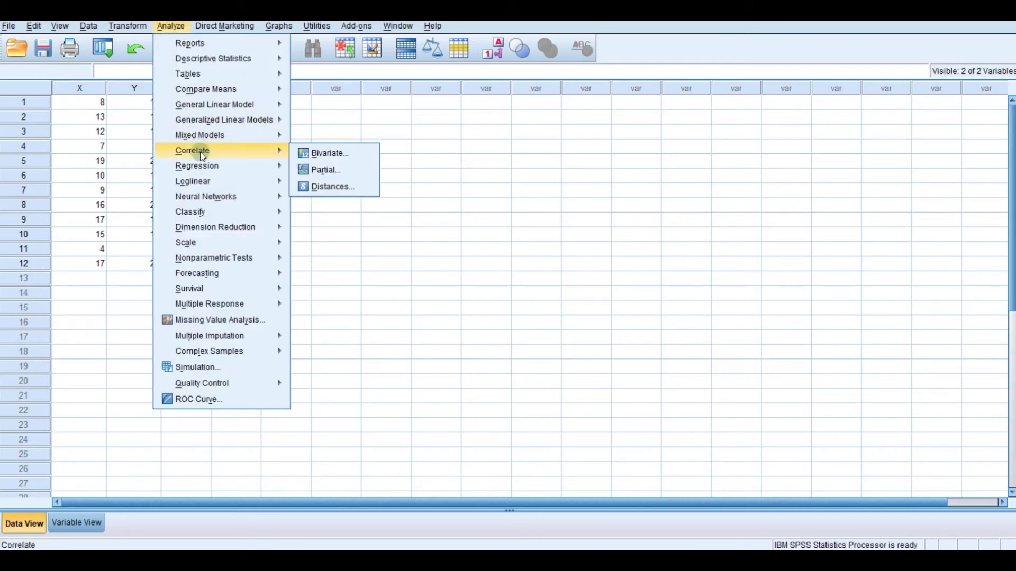
click(329, 153)
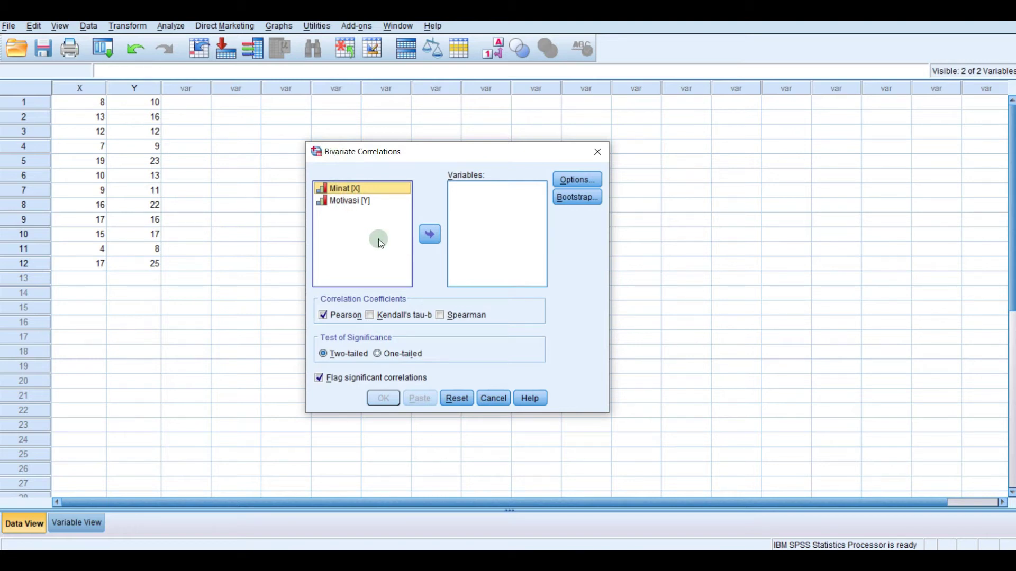
shift+click(357, 208)
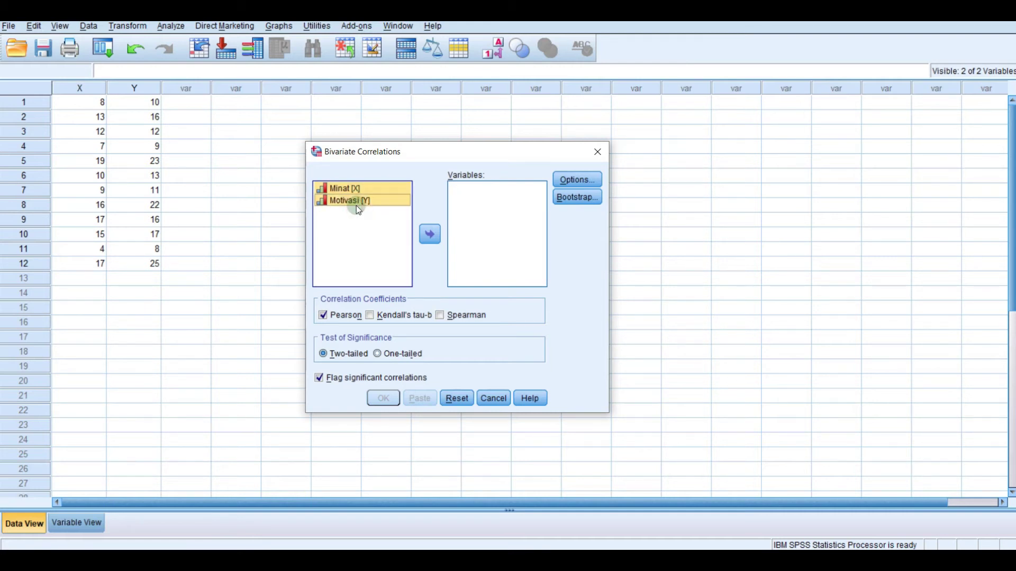
click(436, 243)
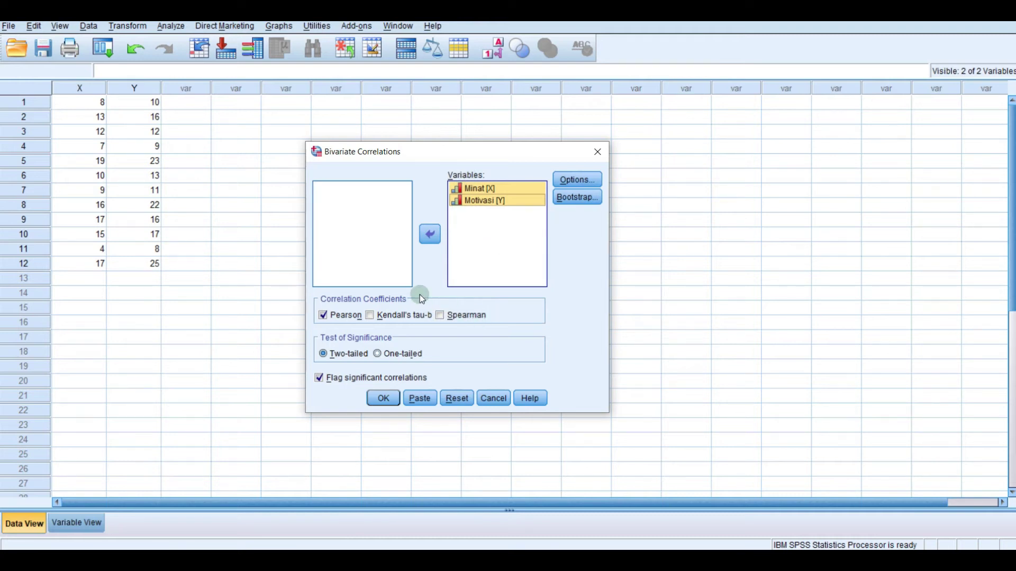
Replace the Pearson coefficient with Spearman and run the correlation analysis.
click(323, 316)
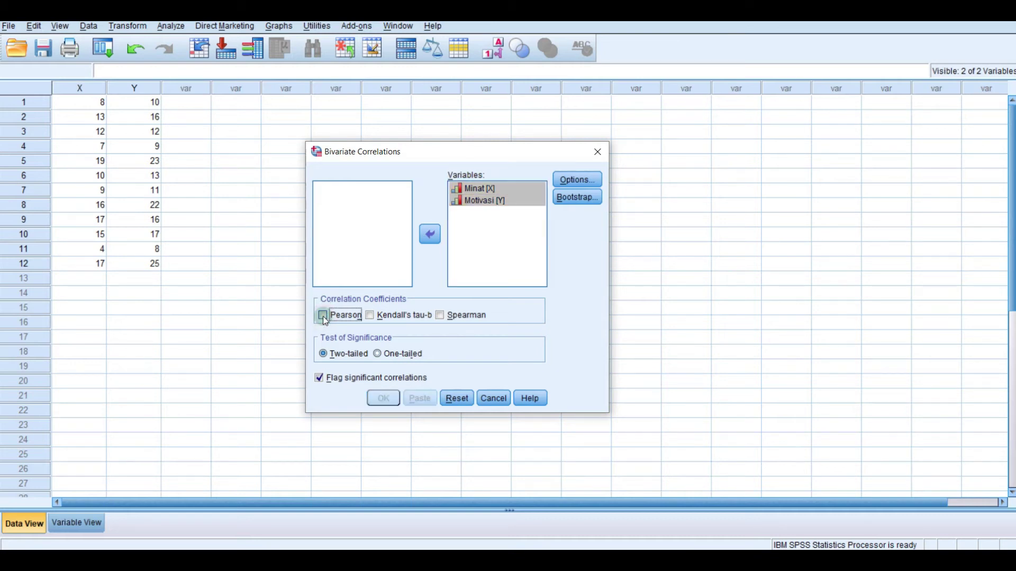
click(439, 316)
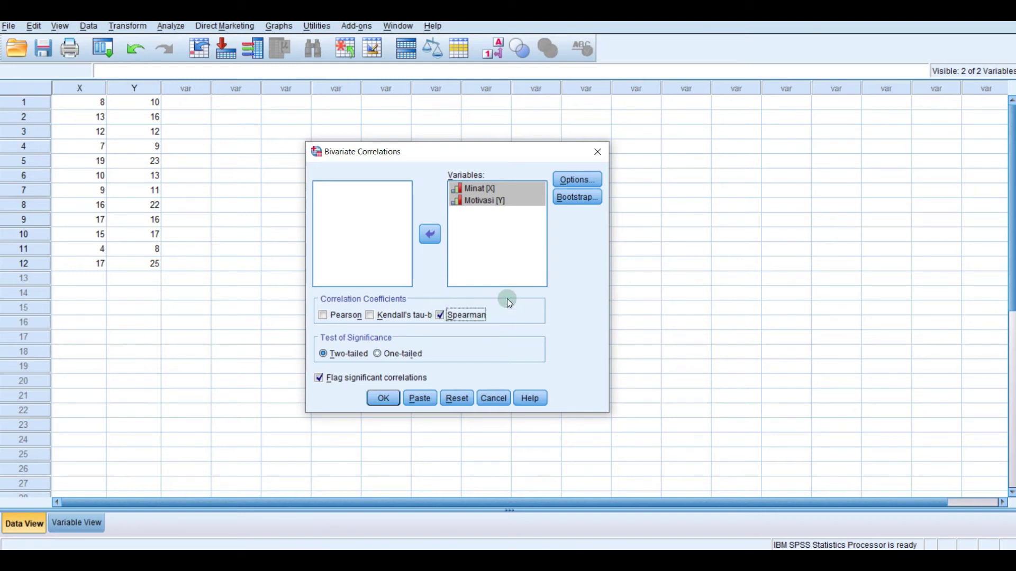
click(382, 403)
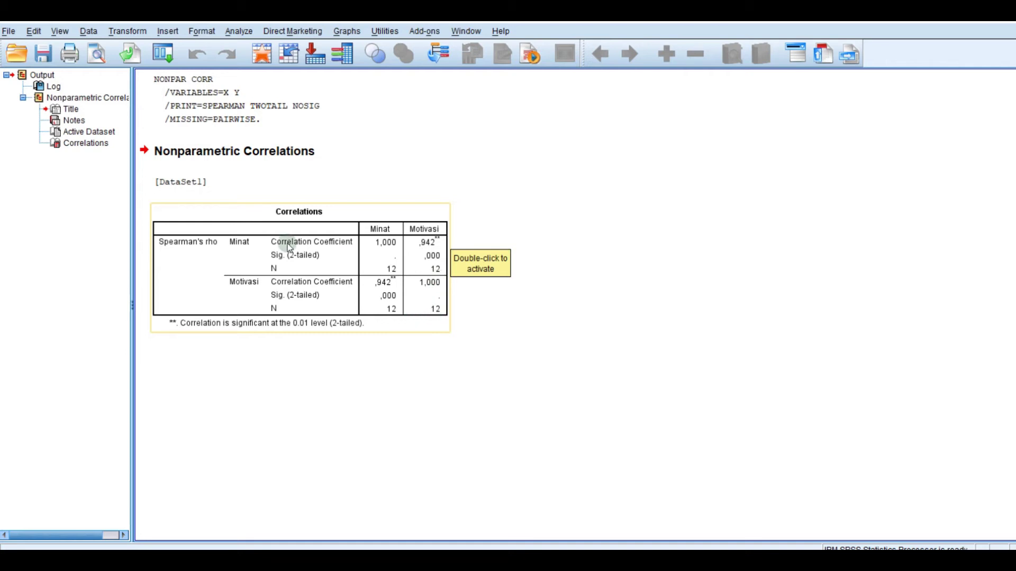
Copy the Spearman Correlations output table with Copy Special, using only the Image (JPG, PNG) format.
click(202, 212)
right_click(202, 212)
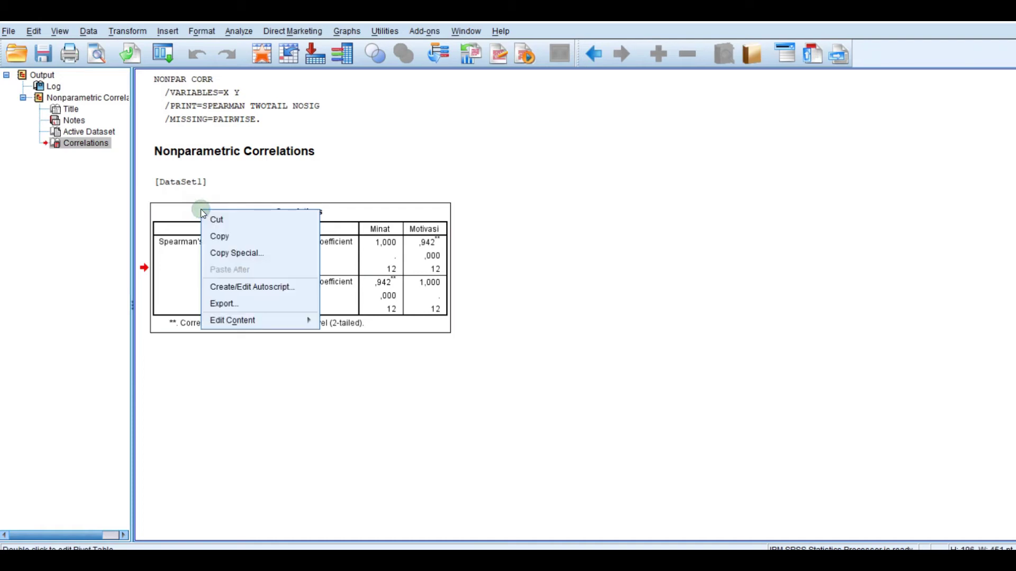
click(239, 253)
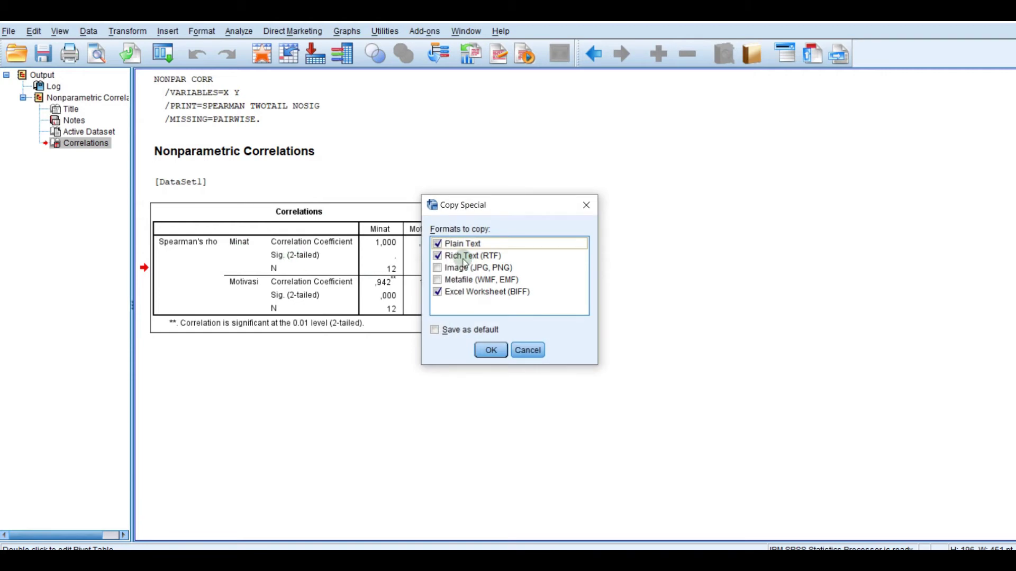
click(438, 247)
click(437, 256)
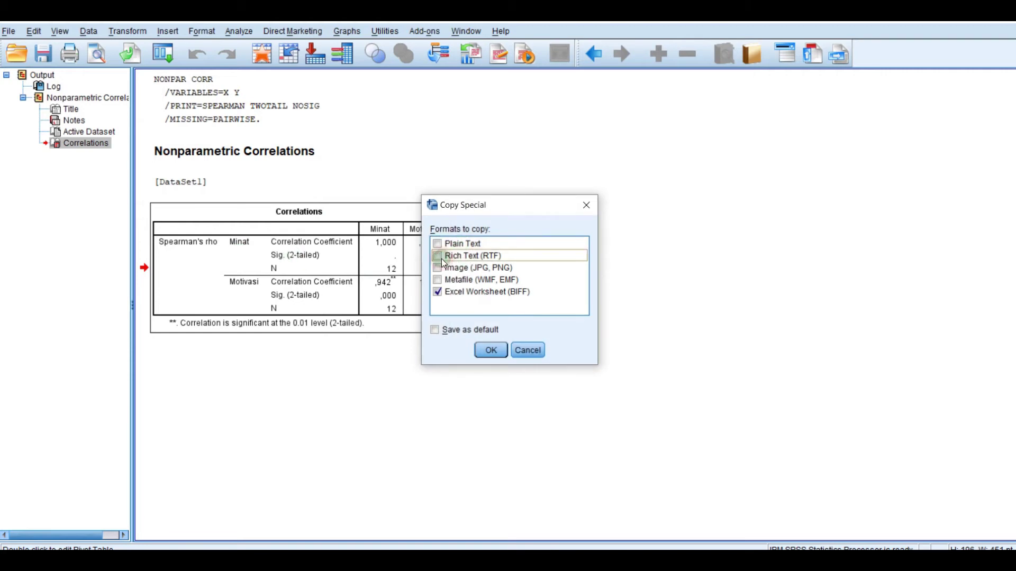
click(438, 291)
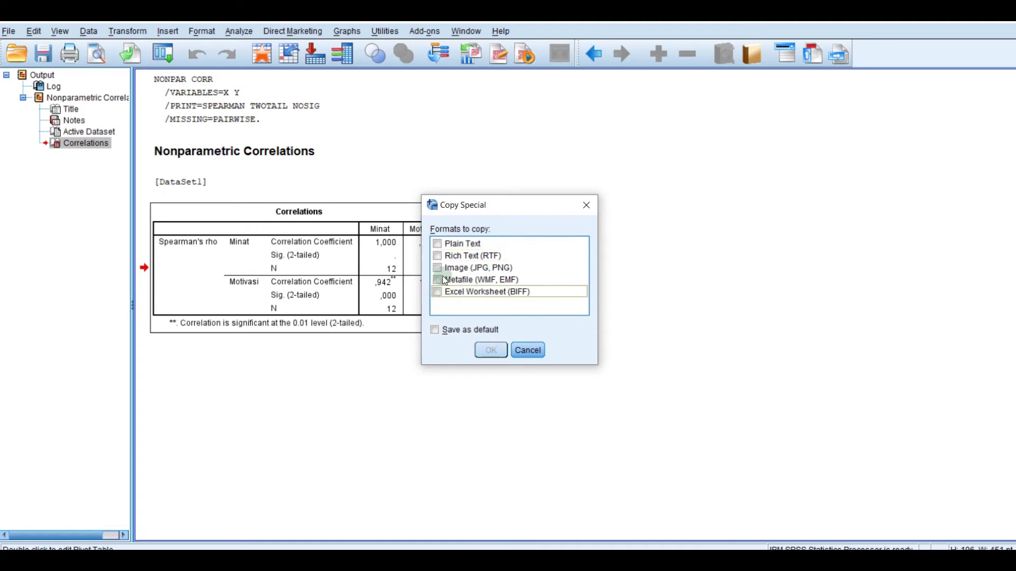
click(442, 268)
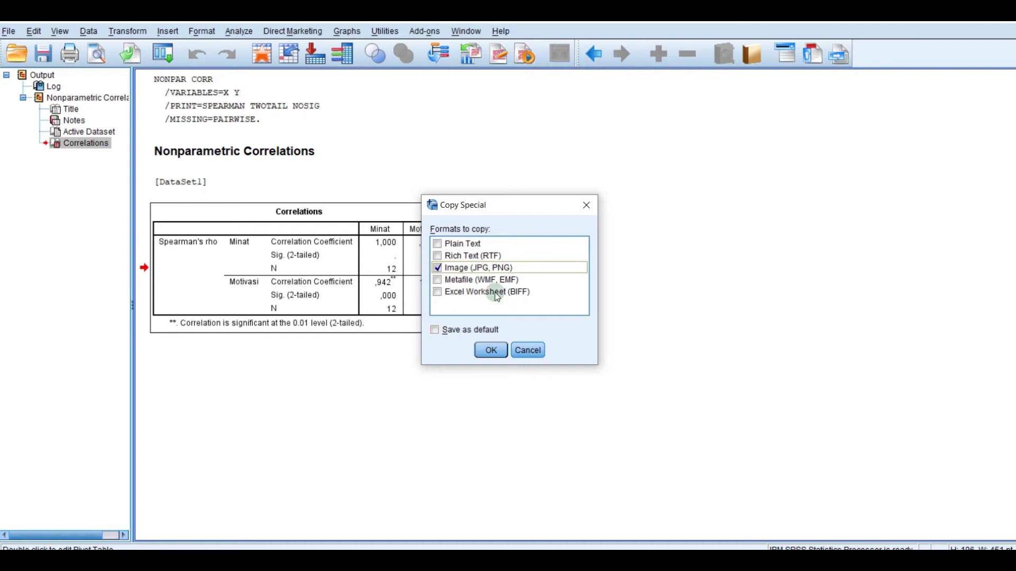
click(491, 350)
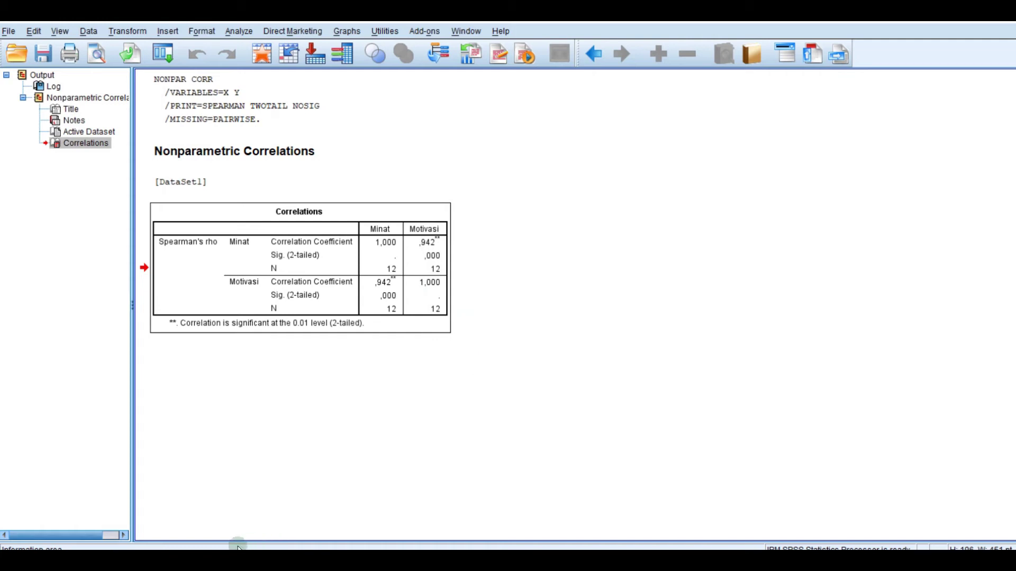
Switch to the SPSS.xlsx workbook in Excel and paste the correlation table image at cell A22, under Uji Statistik.
mouse_move(291, 550)
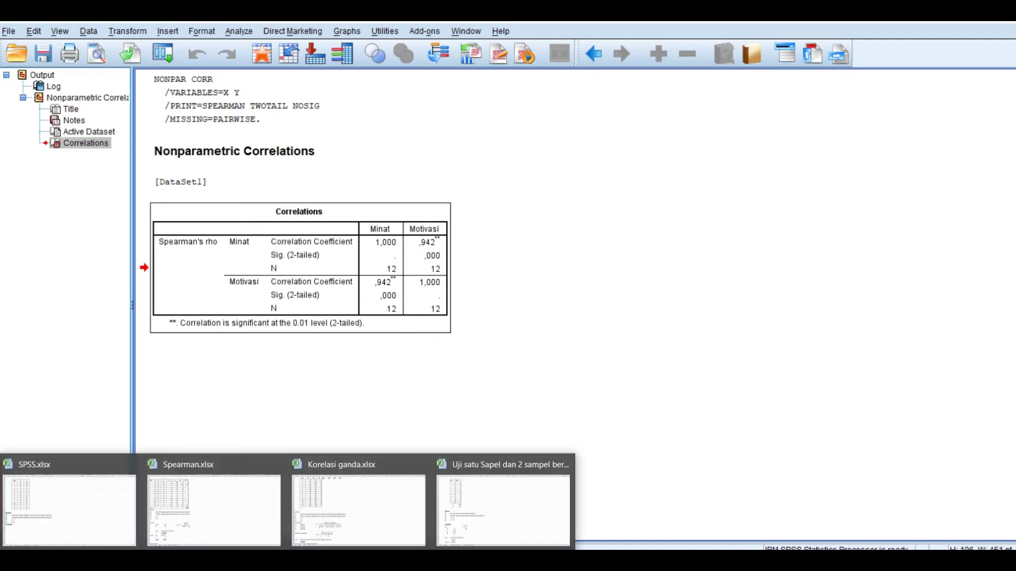
click(130, 526)
click(137, 422)
click(52, 421)
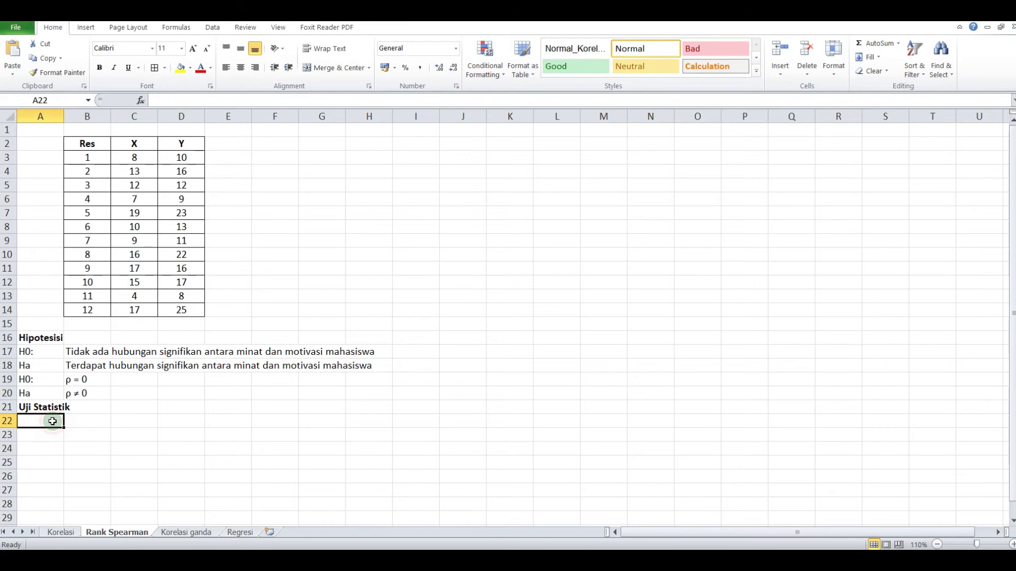
right_click(52, 422)
click(80, 243)
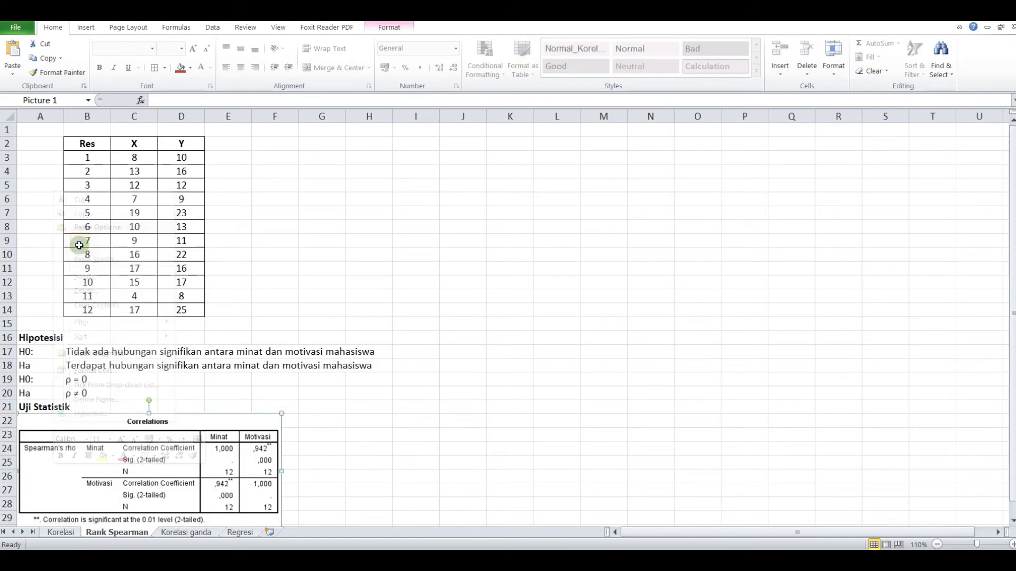
scroll(304, 405, down, 1)
scroll(304, 405, down, 1)
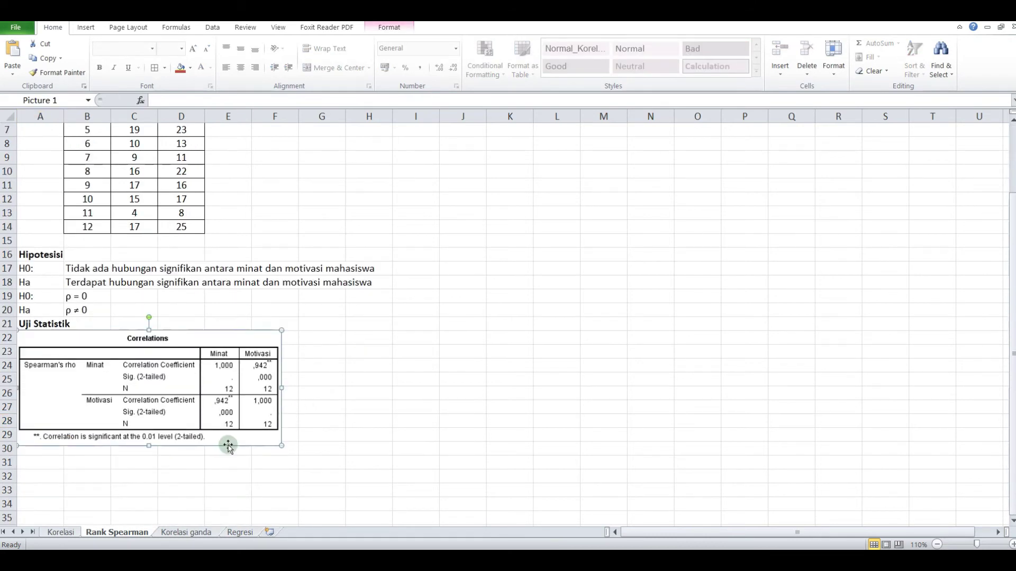
click(142, 461)
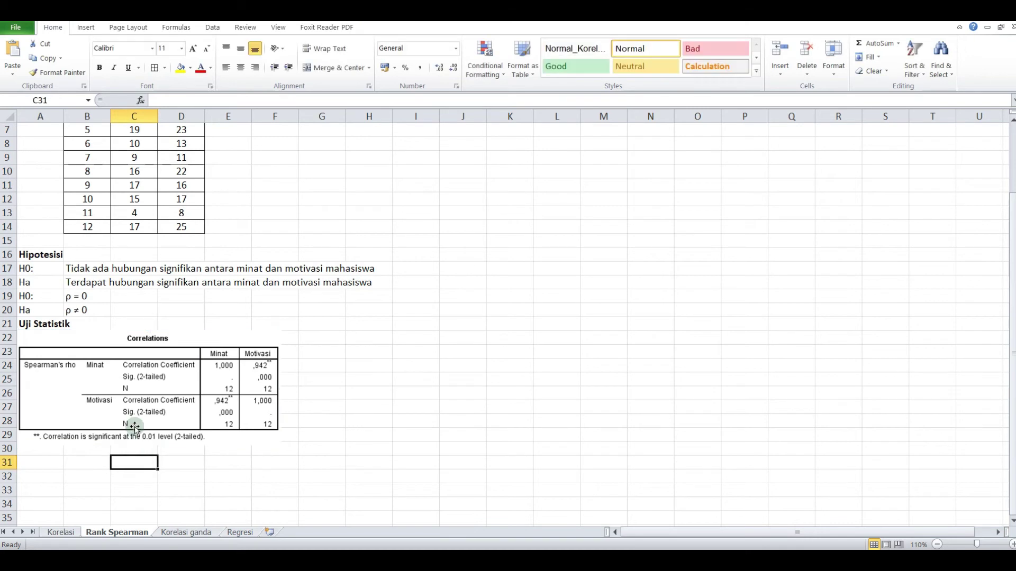
click(134, 428)
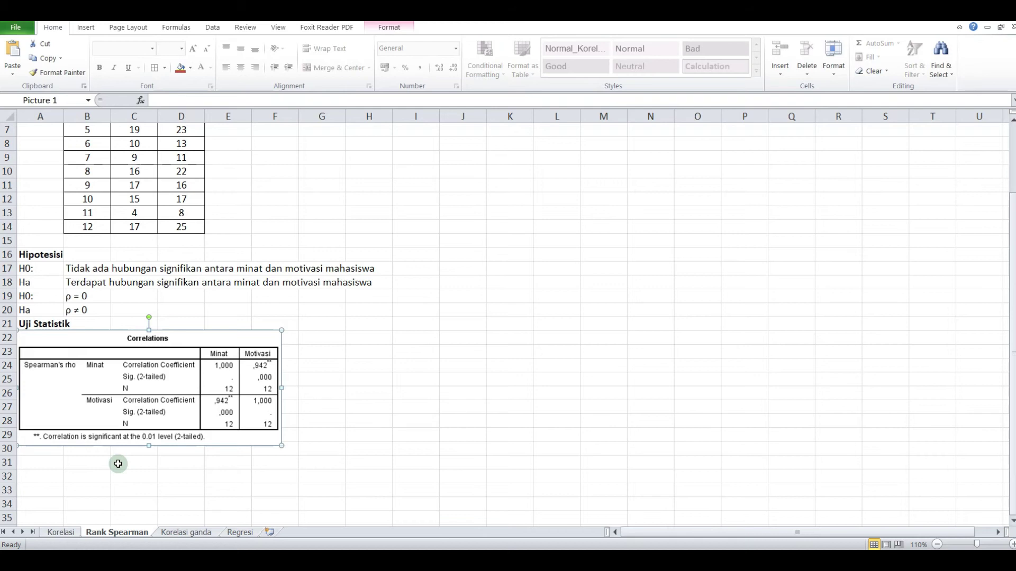
Copy the text "ρ =" from the H0 hypothesis in B19 and enter the heading "roh hitung" in A31.
click(33, 463)
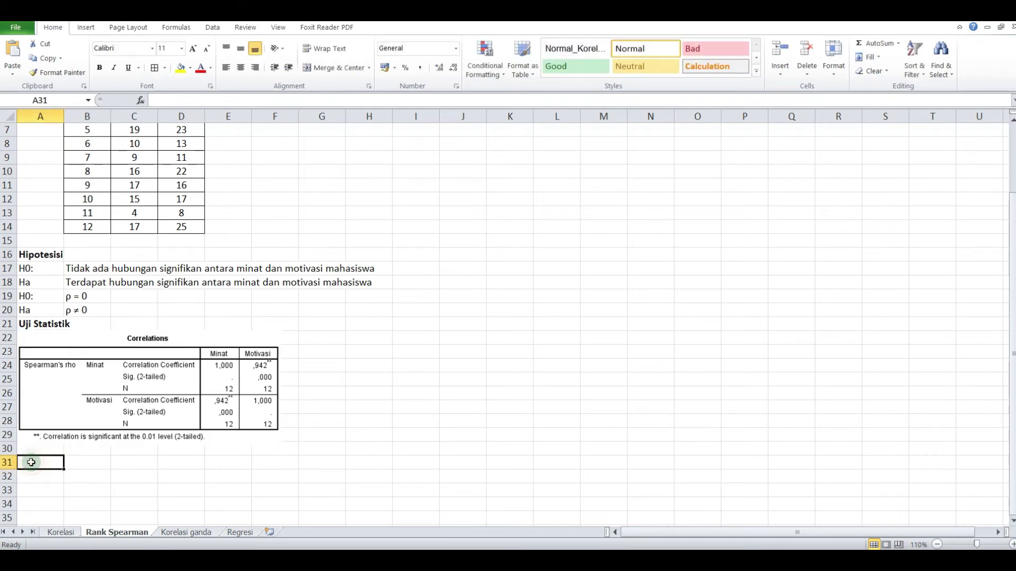
click(72, 295)
double_click(73, 295)
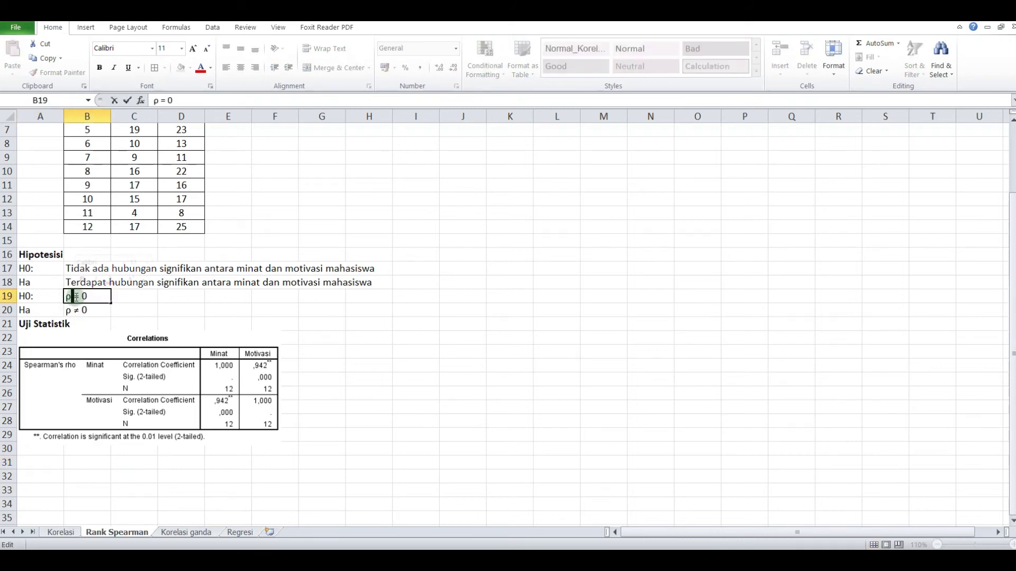
drag(79, 297, 62, 297)
key(ctrl+c)
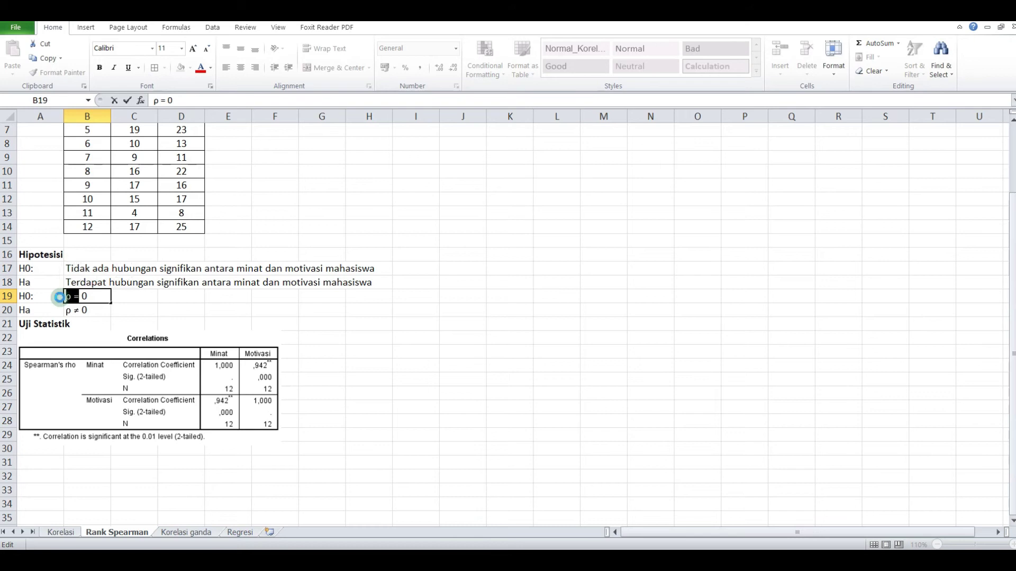
click(33, 464)
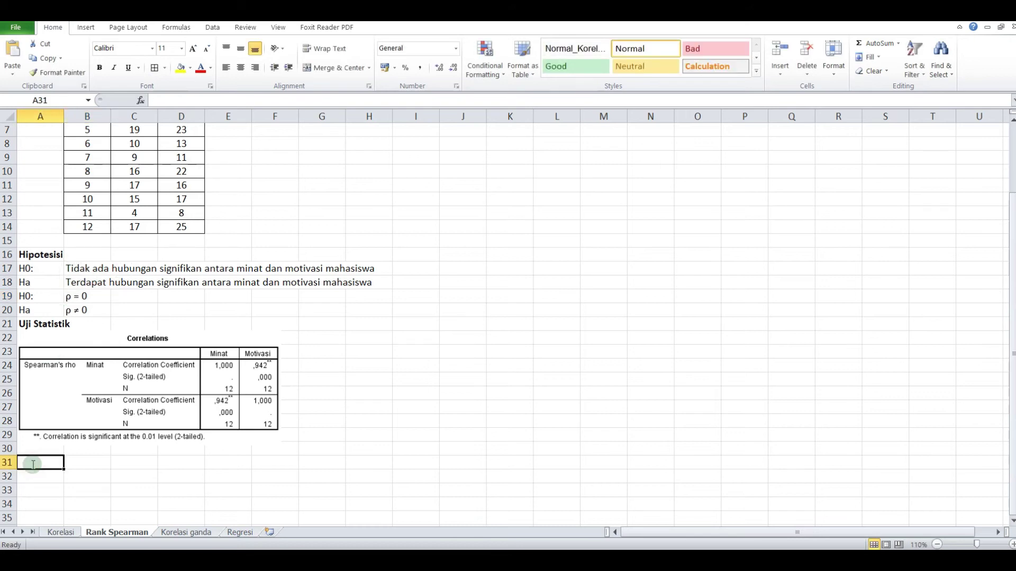
text(roh hitung)
key(Return)
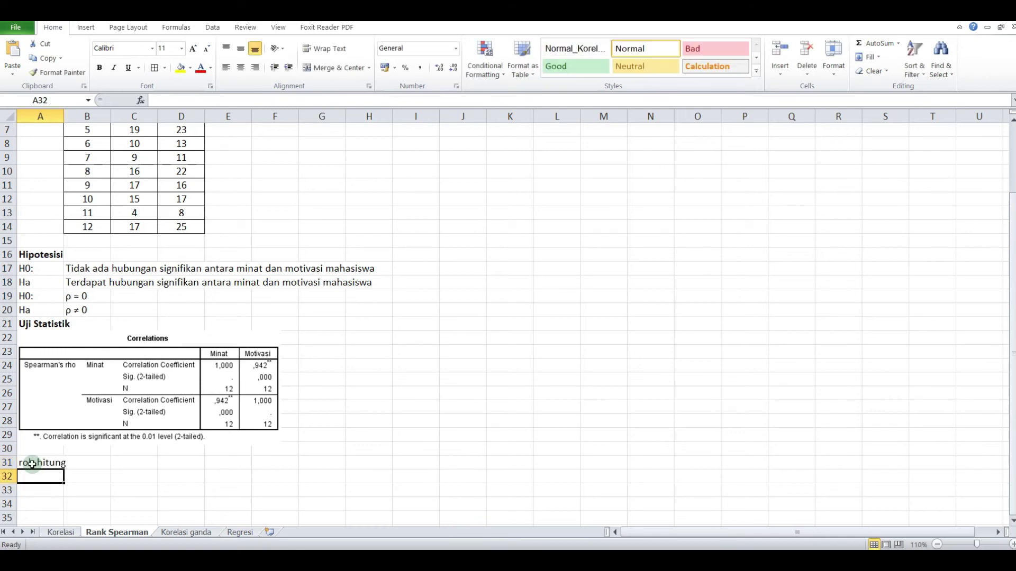
Paste the copied "ρ =" label into A32 and enter 0,942 beside it in B32.
key(ctrl+v)
key(Right)
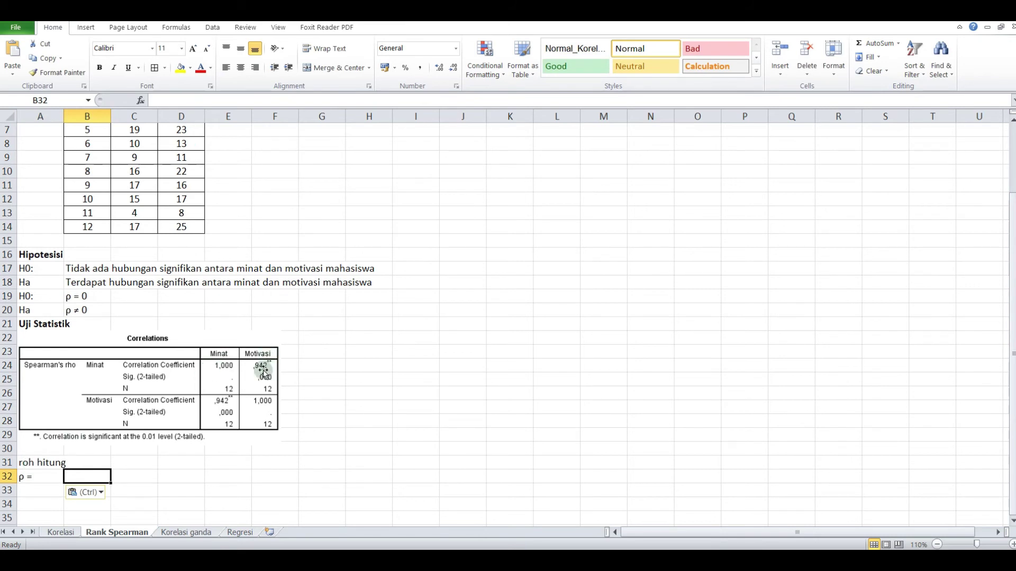
text(0,)
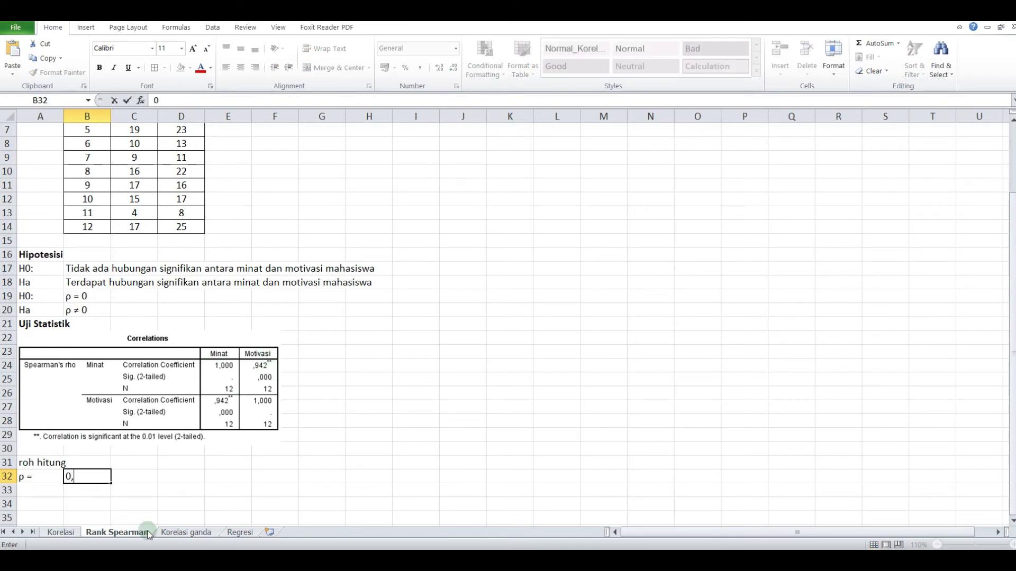
text(942)
key(Return)
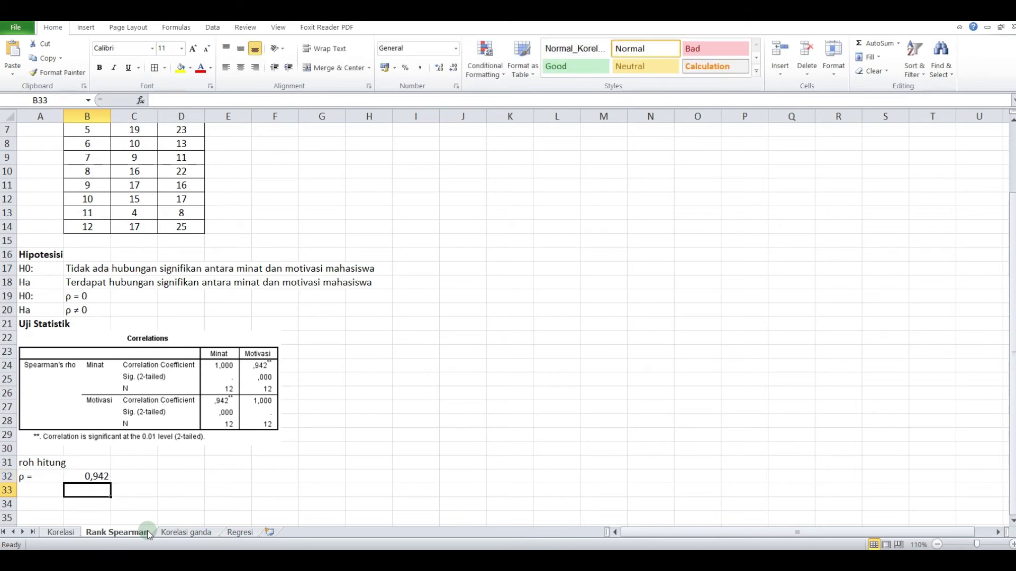
Make the "roh hitung" heading in A31 bold.
key(Left)
key(Up)
key(Up)
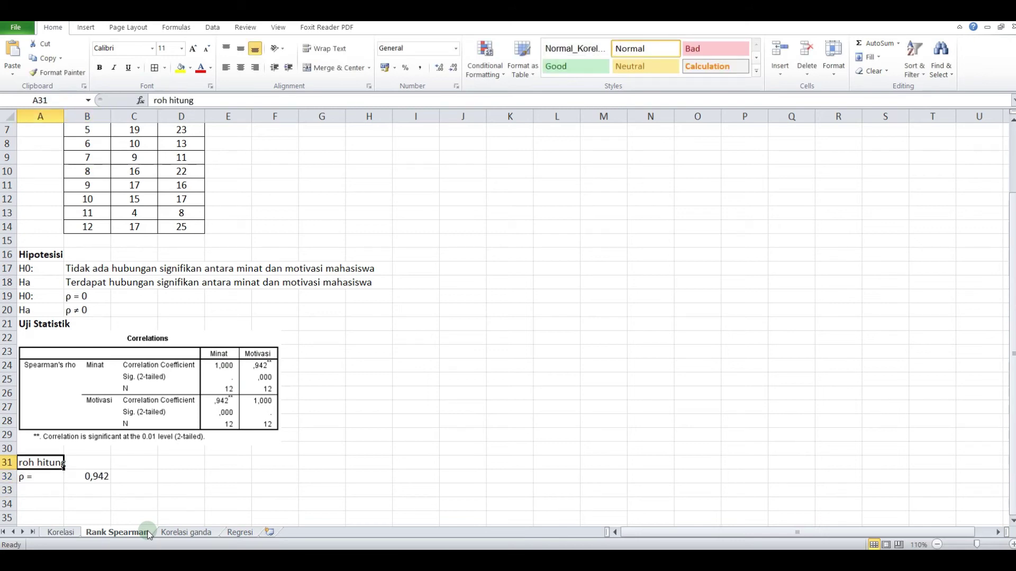
key(ctrl+b)
Enter the label "p-value" in A33 and the value 0,0001 in B33.
key(Down)
key(Down)
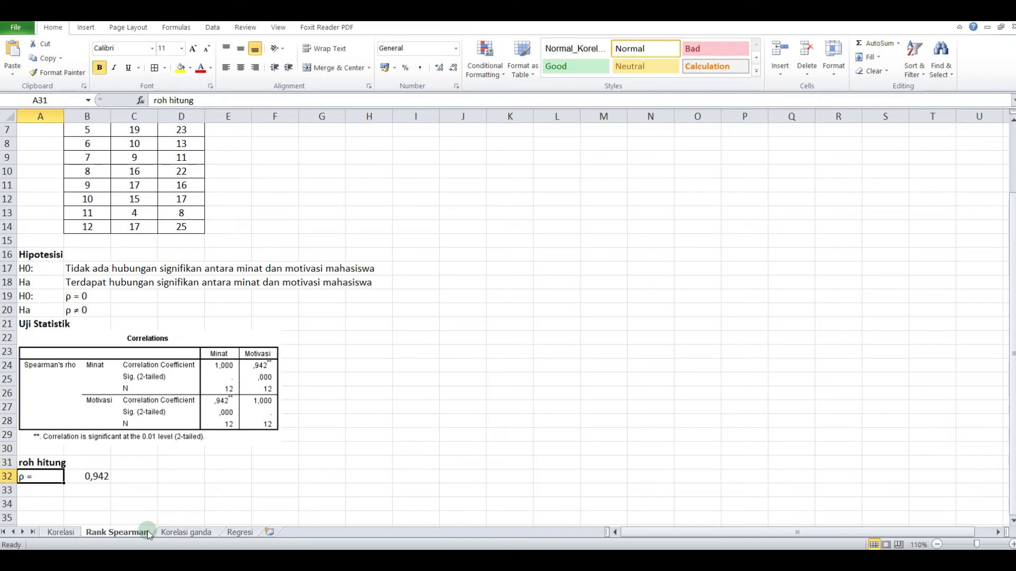
text(ρ)
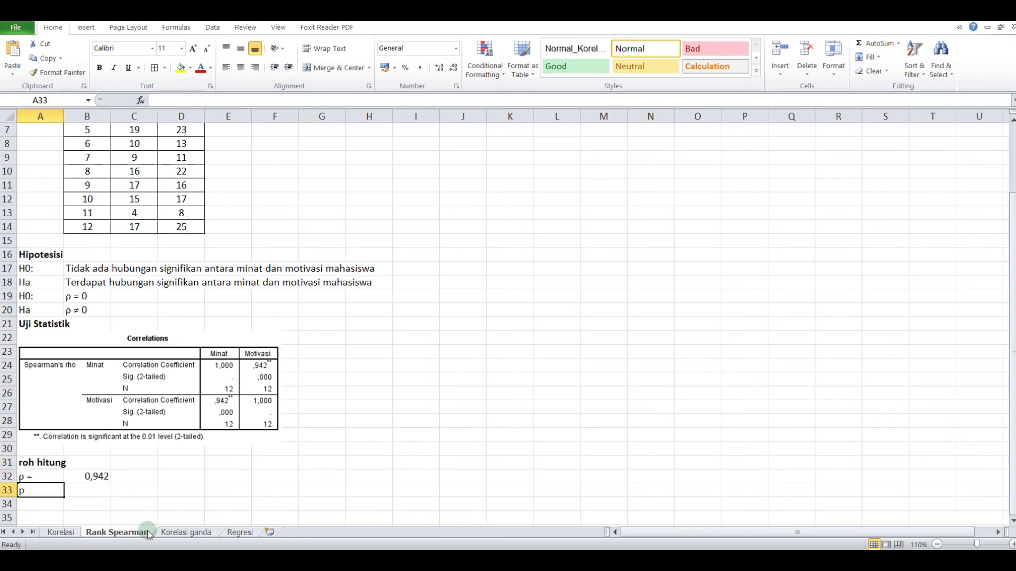
text(-value)
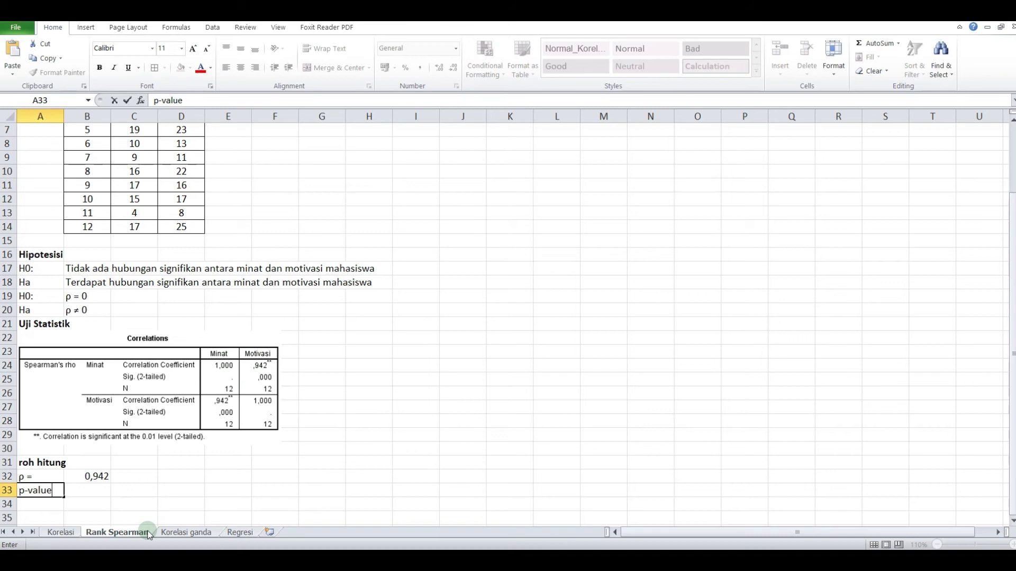
key(Tab)
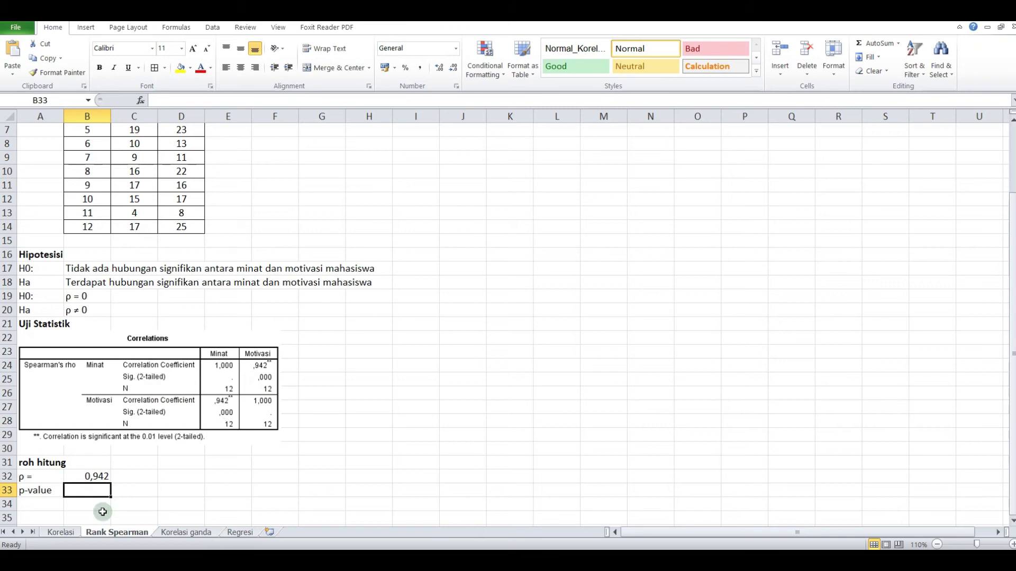
text(0,000)
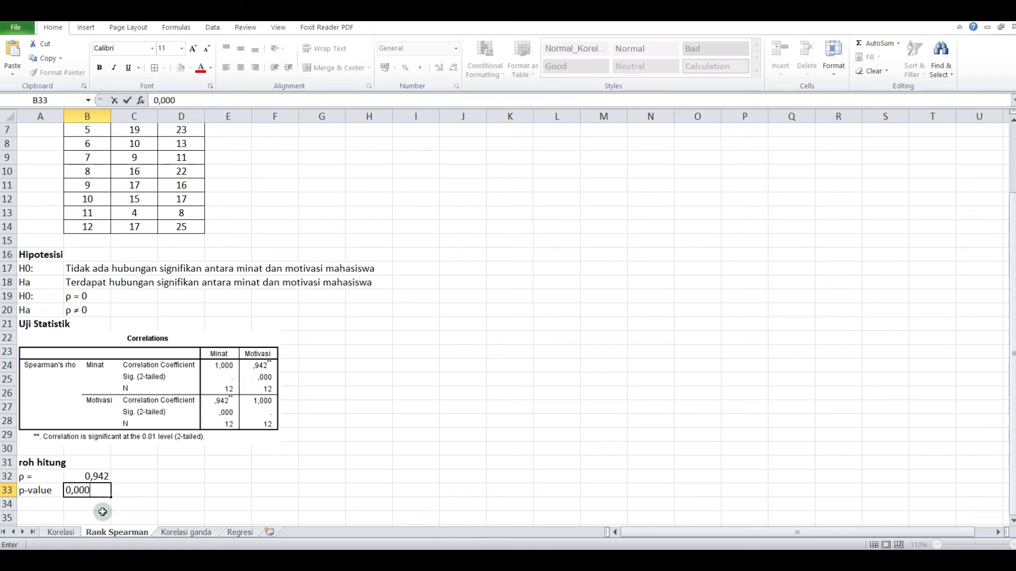
text(1)
key(Return)
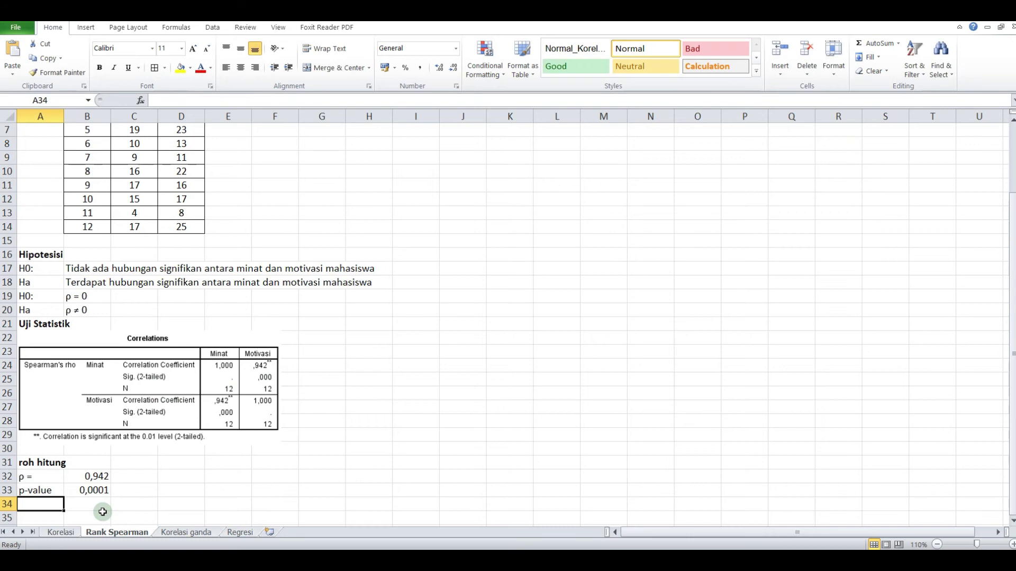
Add the bold heading "Membandingkan" in A34.
key(Return)
key(Up)
key(ctrl+b)
text(Membandingkan)
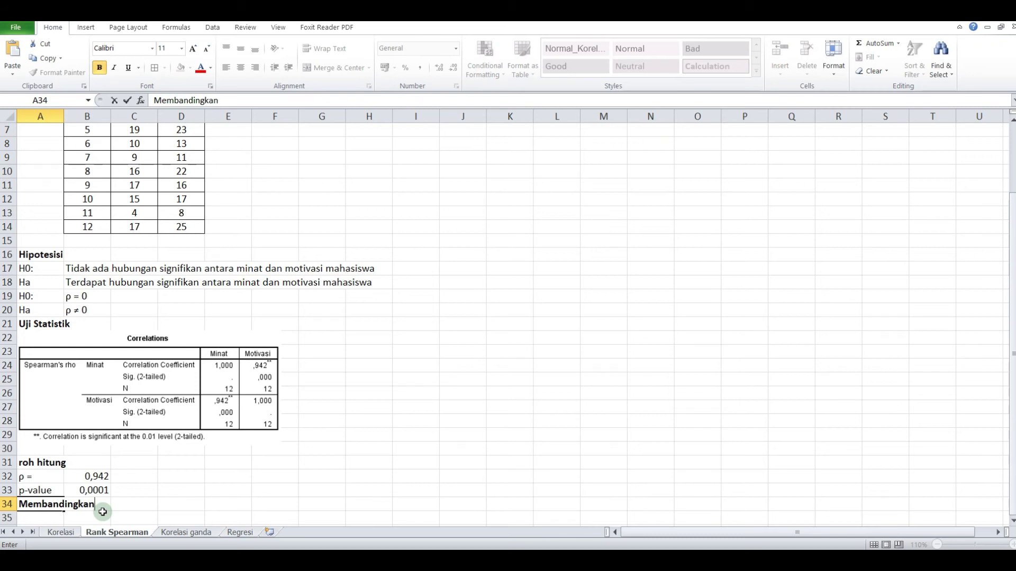
key(Return)
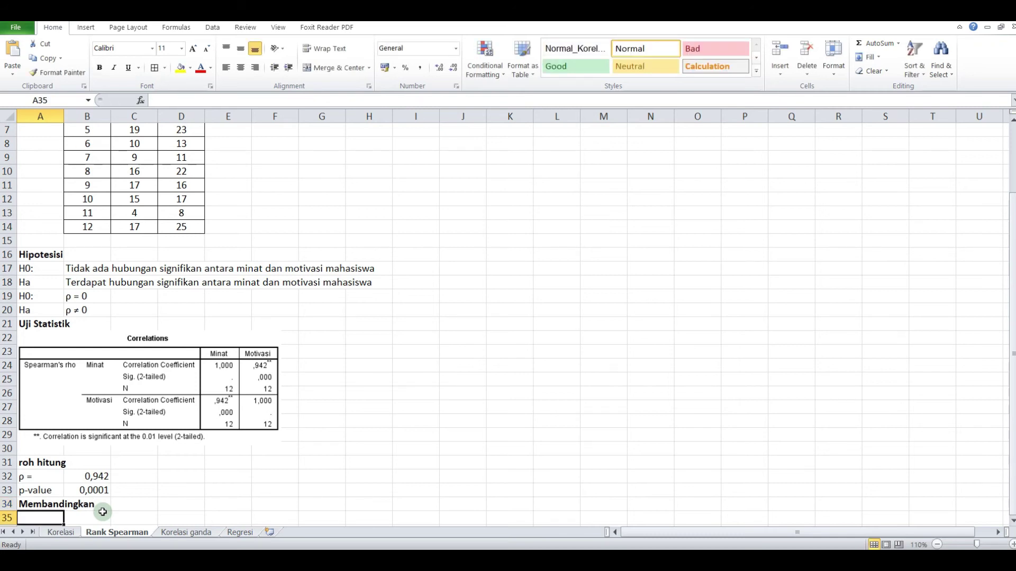
Enter the label "sig-α" in A35, inserting the Greek small letter alpha as a symbol.
text(sig-)
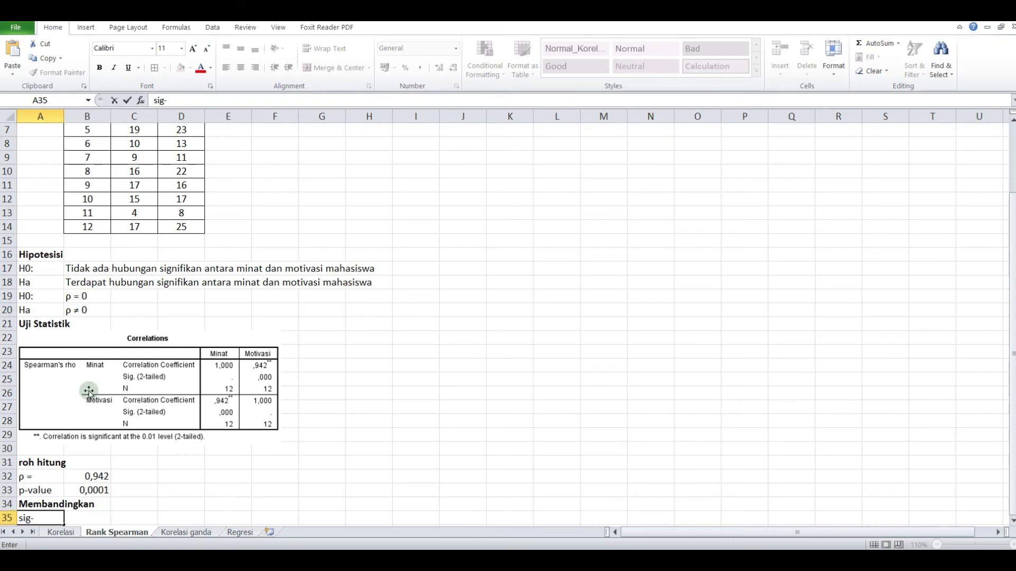
click(89, 28)
click(759, 53)
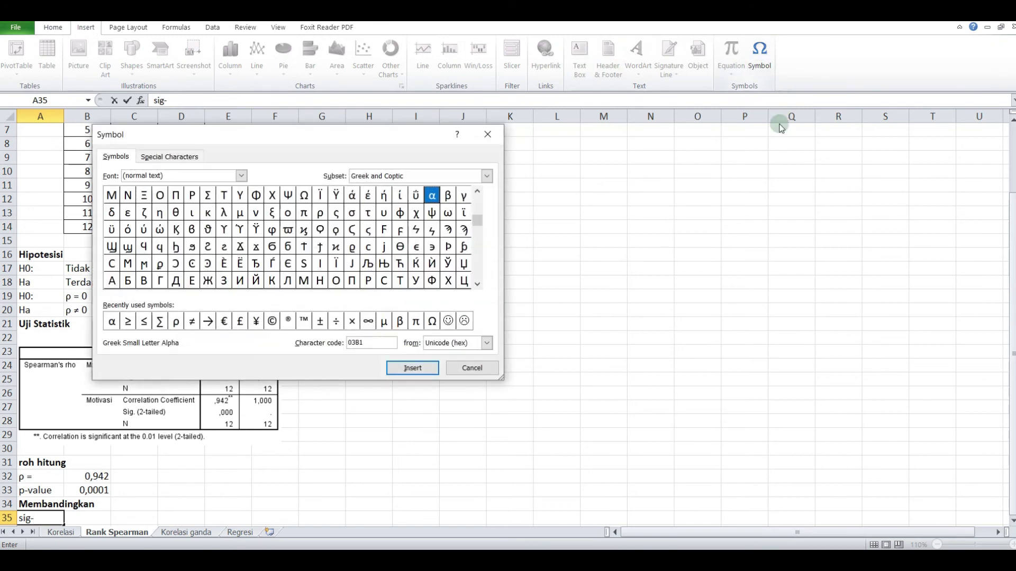
click(111, 321)
click(412, 368)
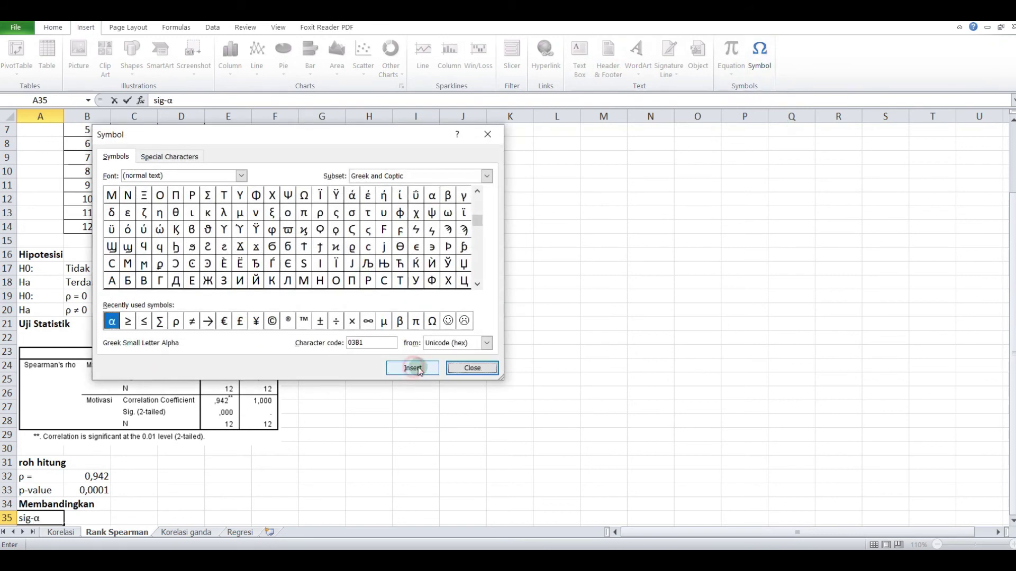
click(472, 368)
Enter the significance level "5%=0,05" in B35, beside the sig-α label.
key(Tab)
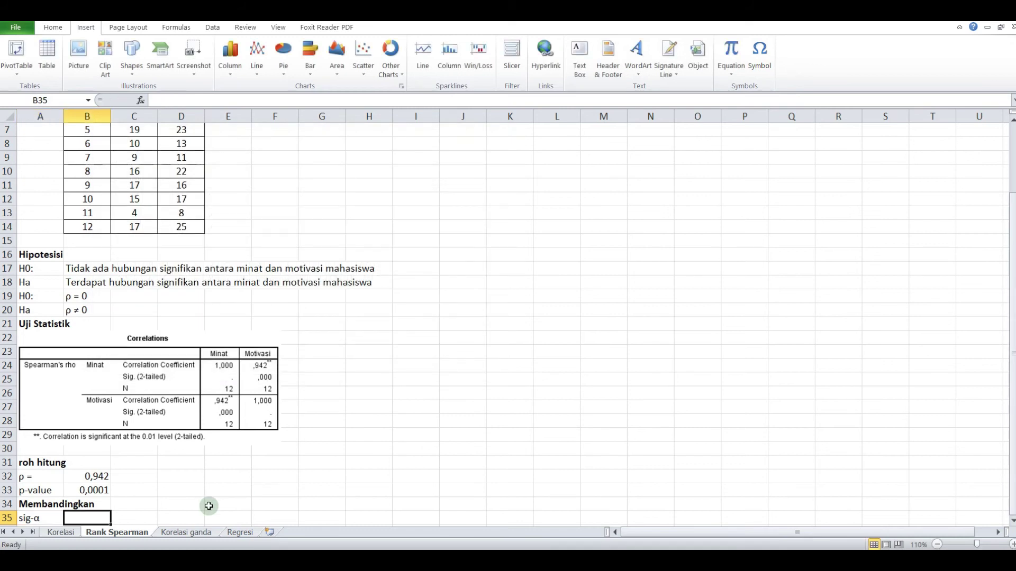
text(5%)
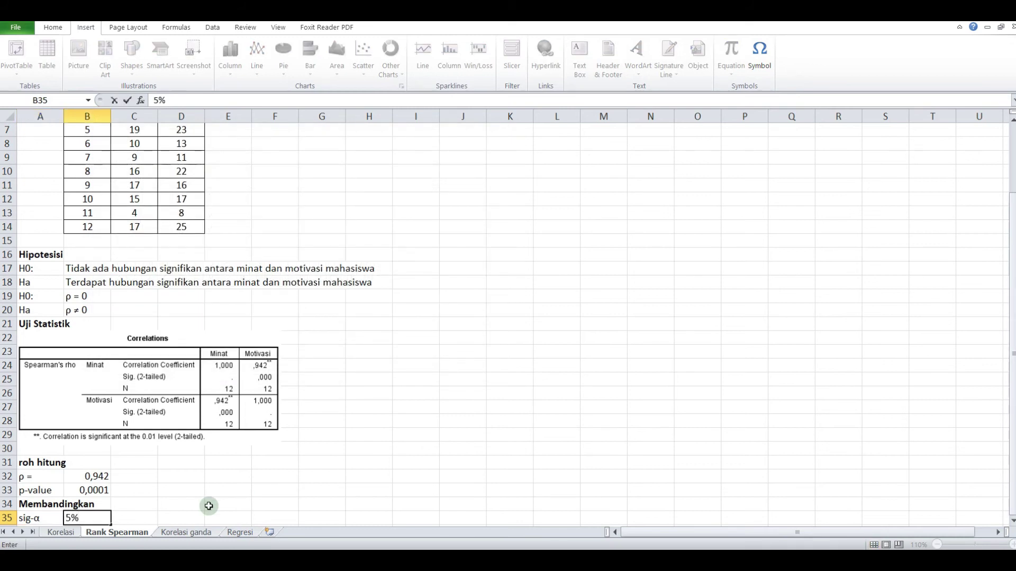
text(=0,05)
key(Return)
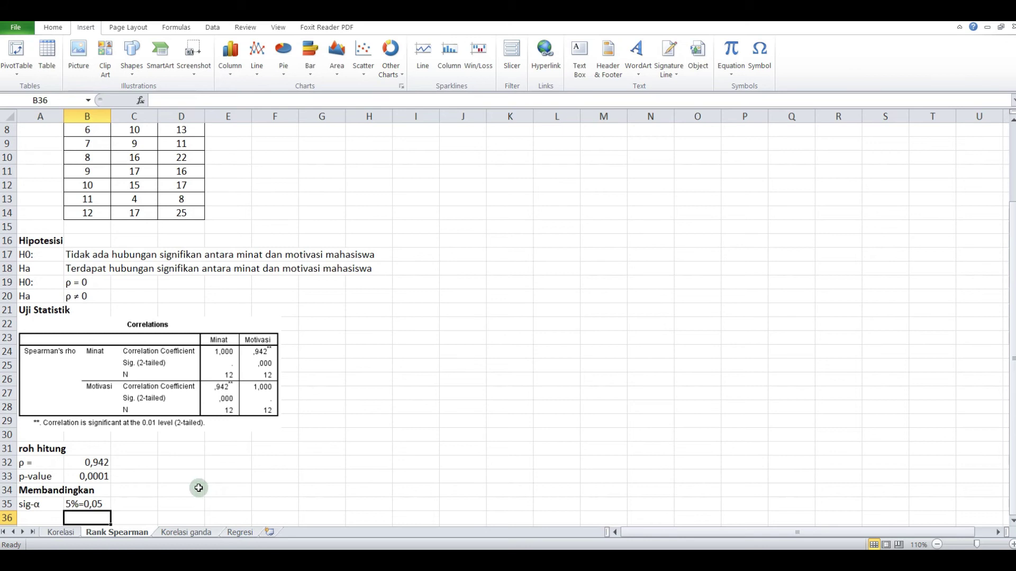
Enter the acceptance criterion "Kriteria Penerimaan H0, Jika p-Value>sig" in A36.
click(50, 519)
scroll(50, 519, down, 1)
text(Kriteria )
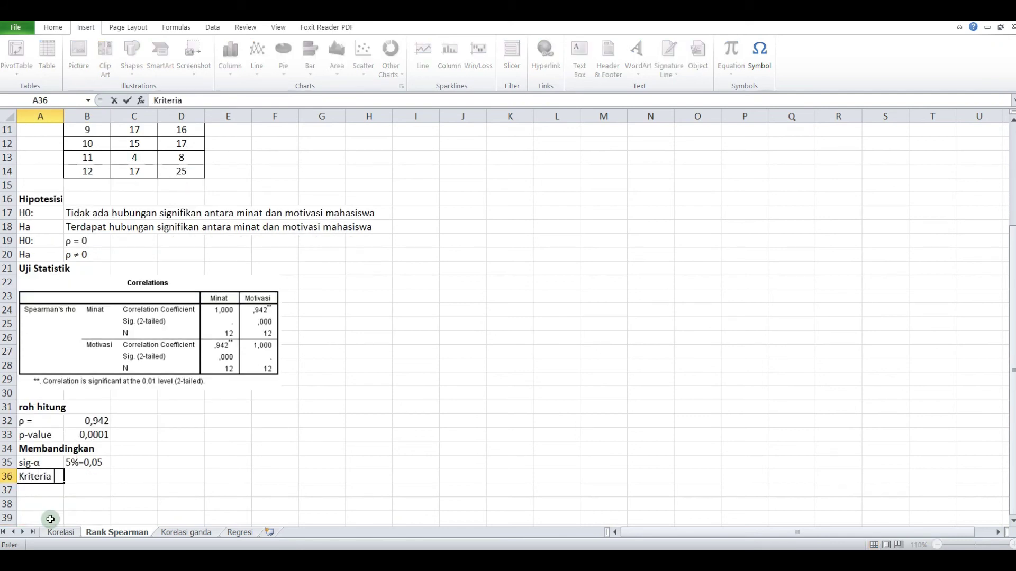
text(Penerimaan)
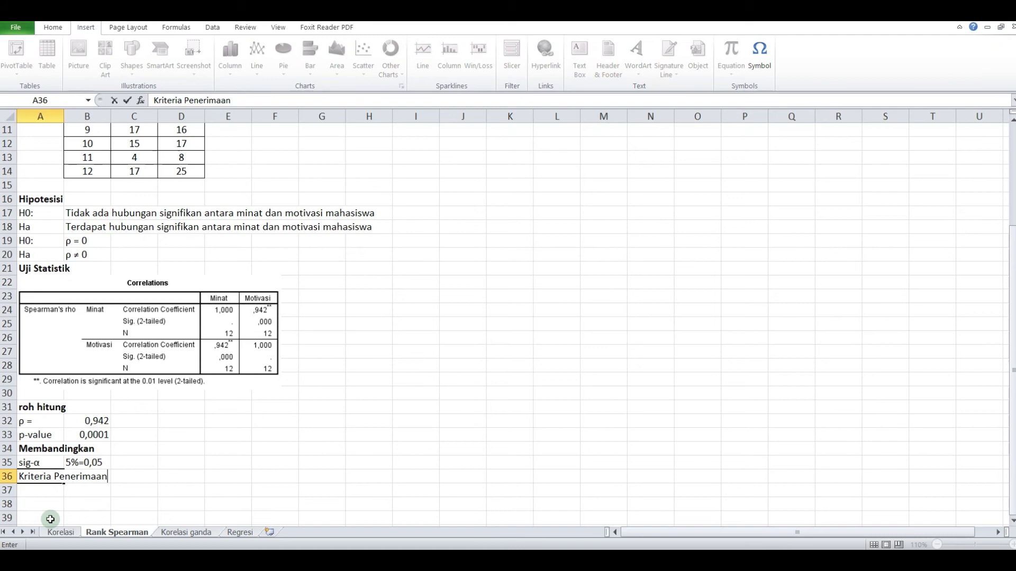
text( H0, Jika p-Value)
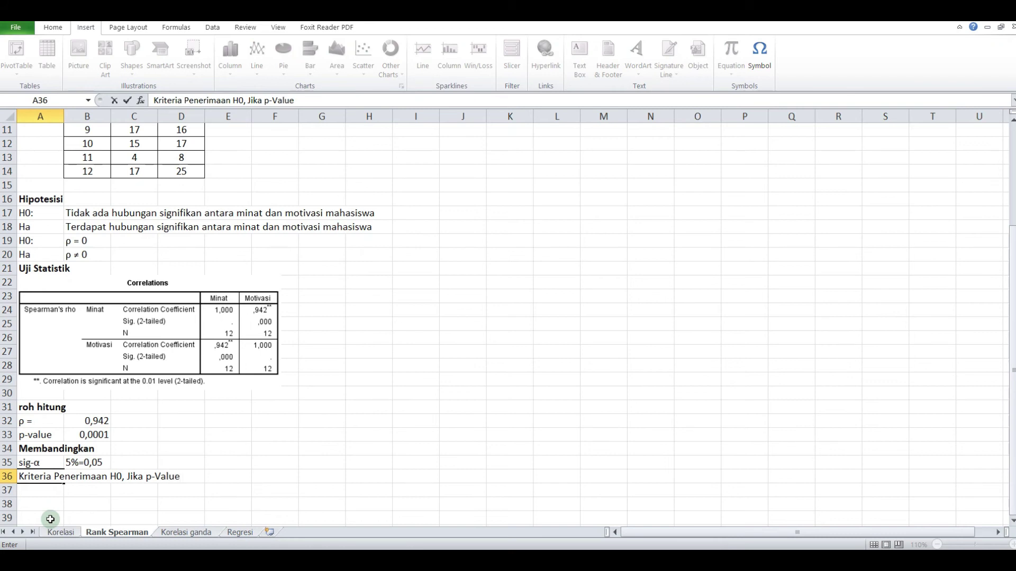
text(>sig)
key(Return)
key(Right)
key(Left)
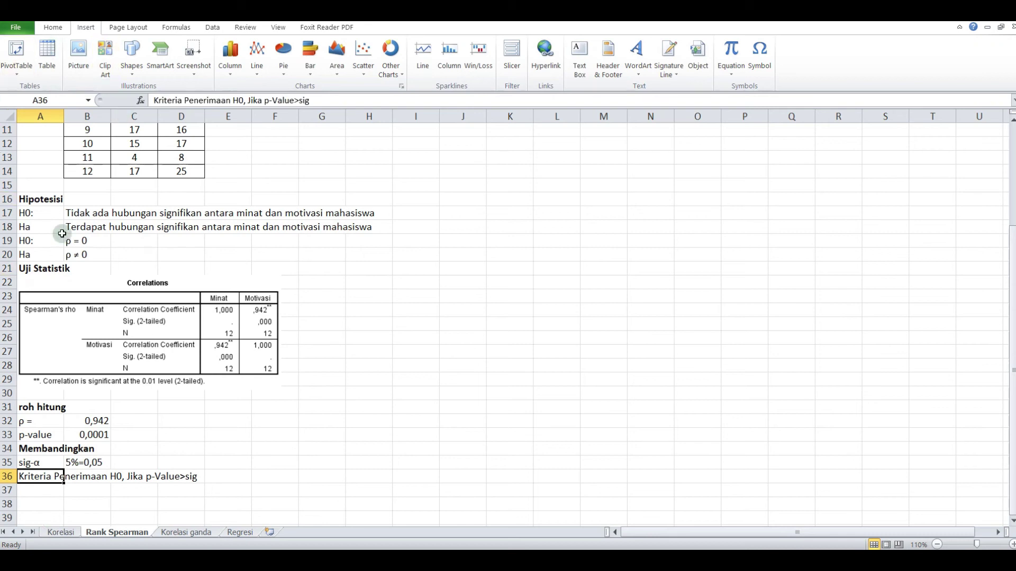
Replace the ending "sig" of the criterion in A36 with "sig-α" copied from A35, spacing it as "p-Value > sig-α".
click(30, 463)
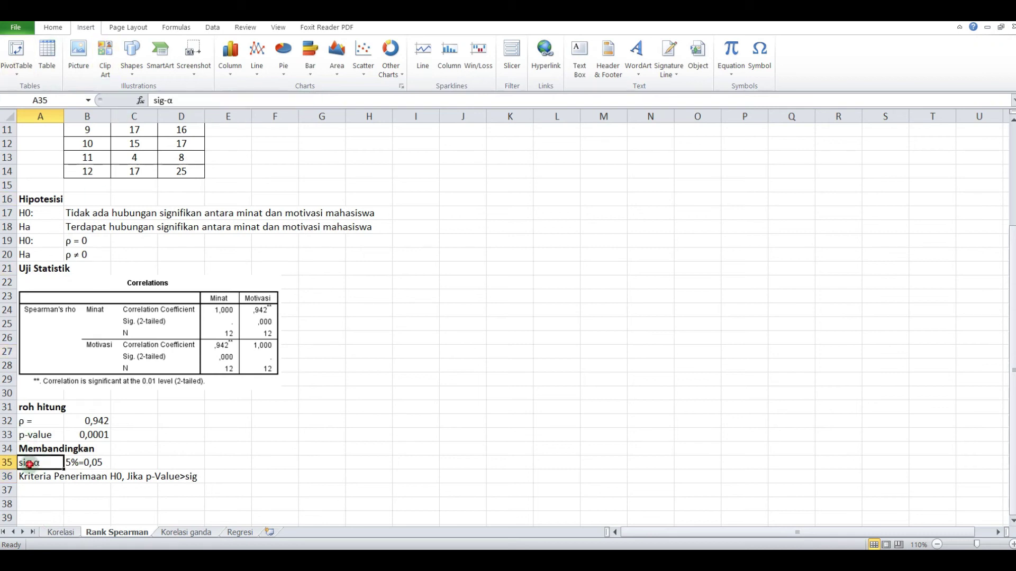
drag(174, 100, 142, 100)
key(ctrl+c)
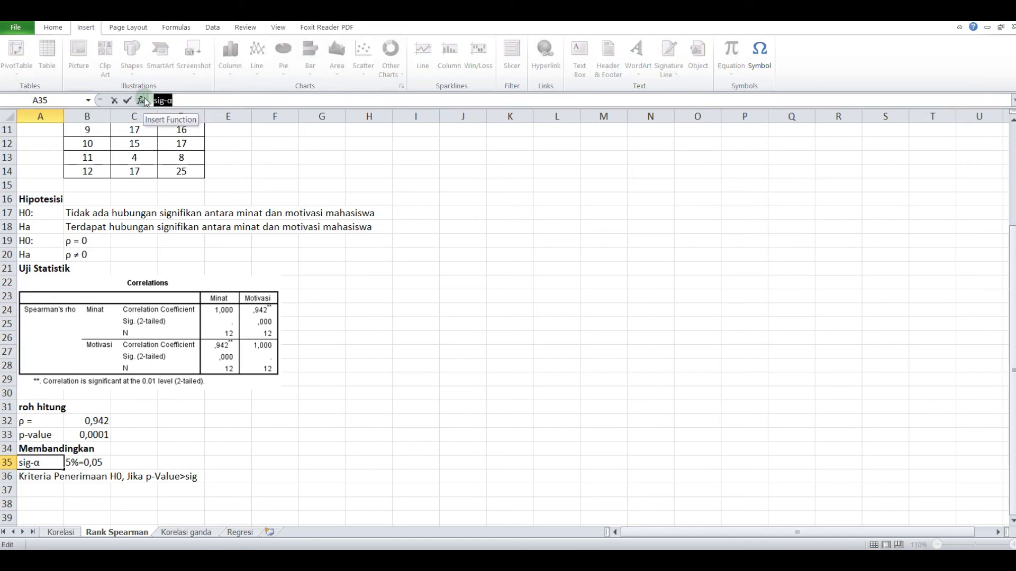
click(44, 476)
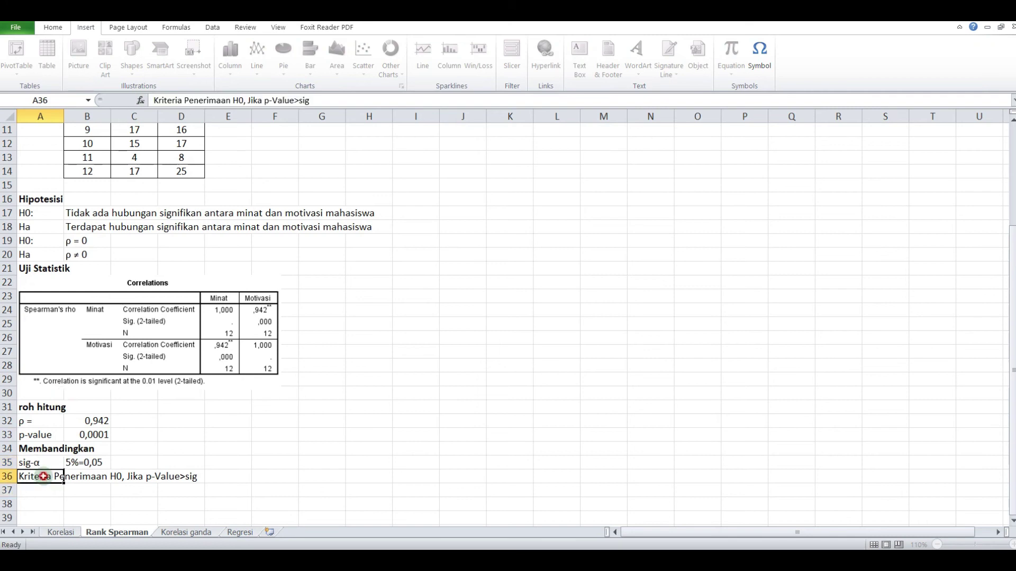
click(316, 101)
key(BackSpace)
key(BackSpace)
key(BackSpace)
text(sig-α)
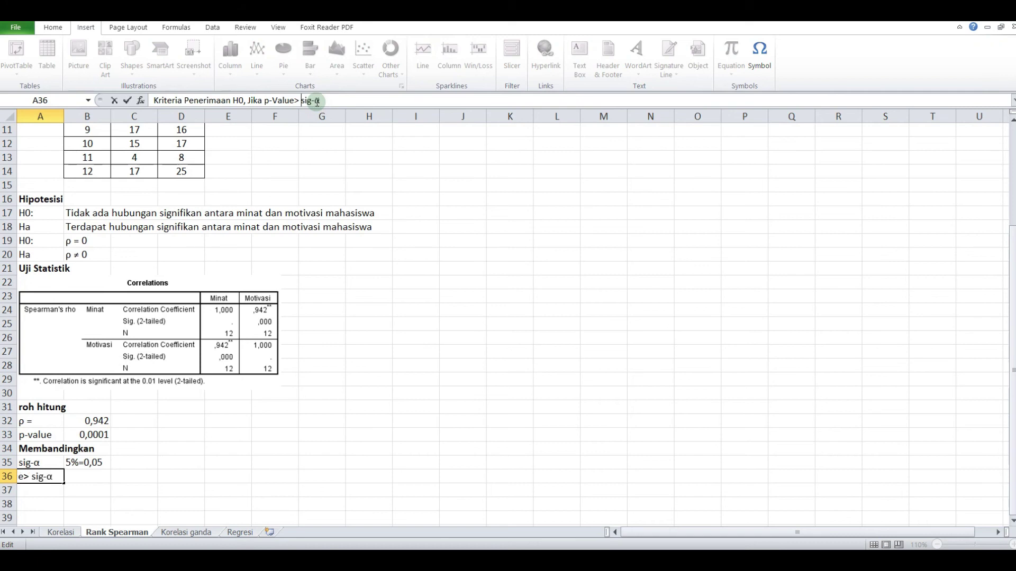
key(Return)
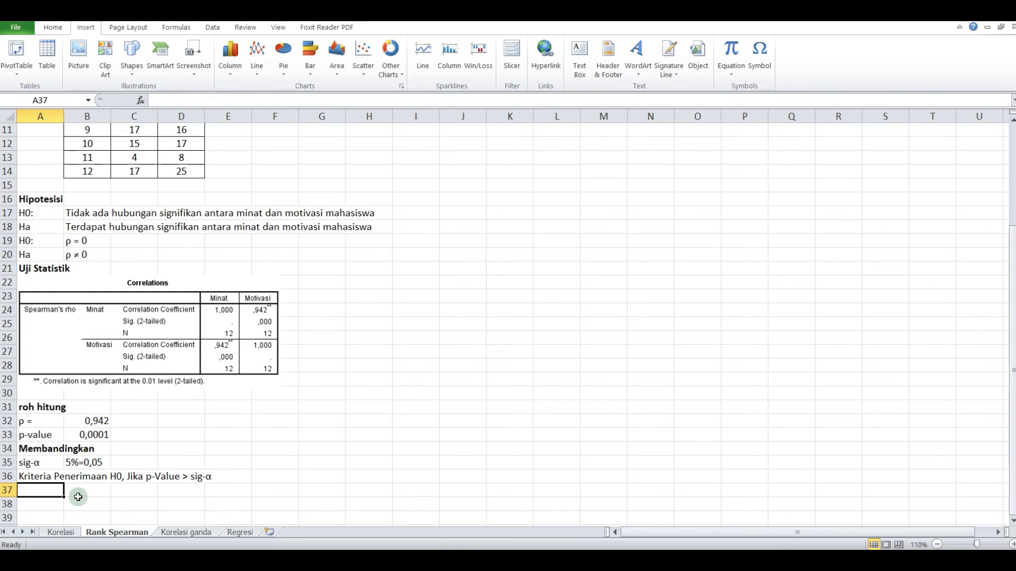
Enter the comparison "p-value (0,001)< sig-α (0,05)" in A37, reusing the copied sig-α text.
text(p-value)
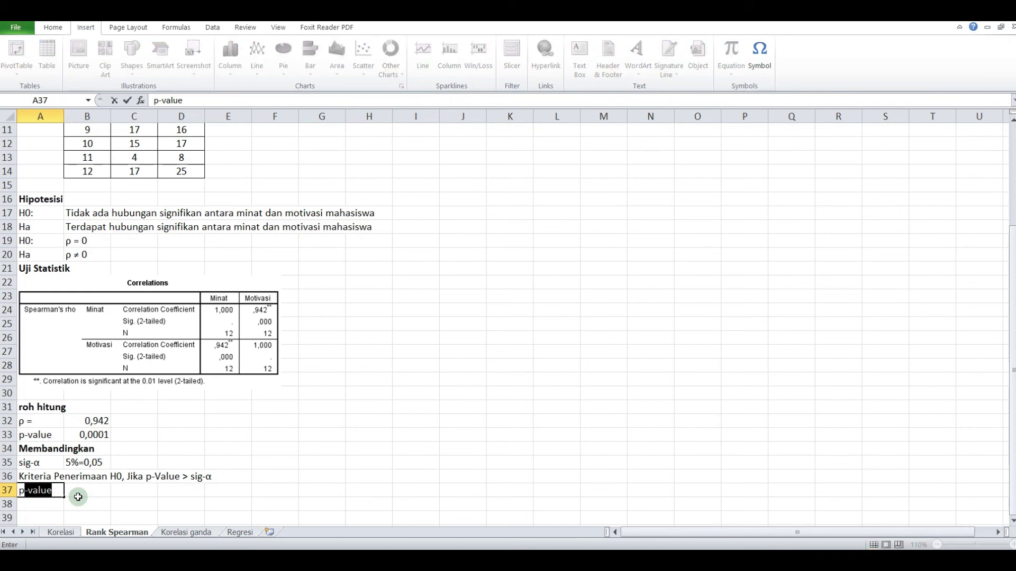
key(ctrl+Return)
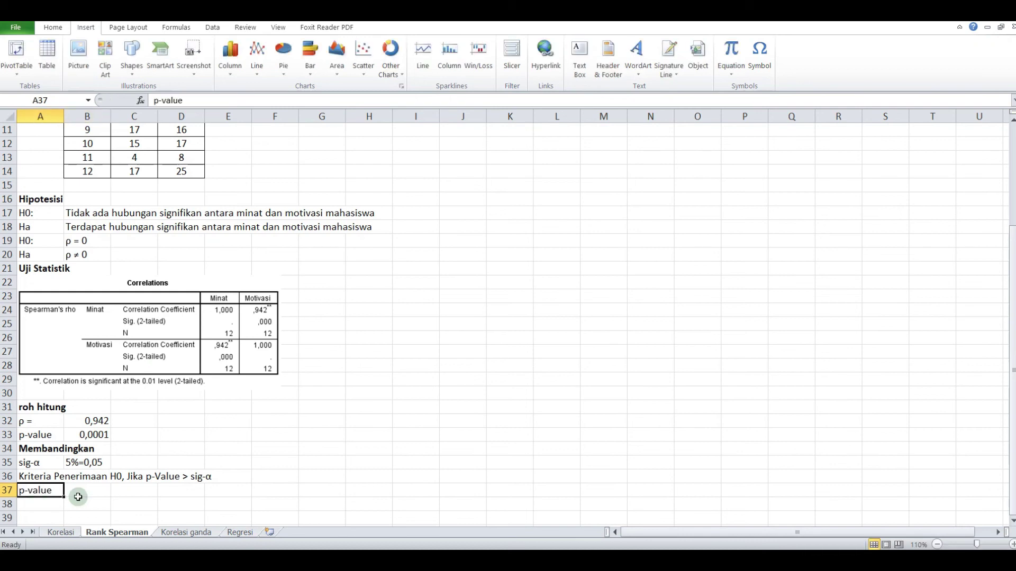
key(F2)
text(()
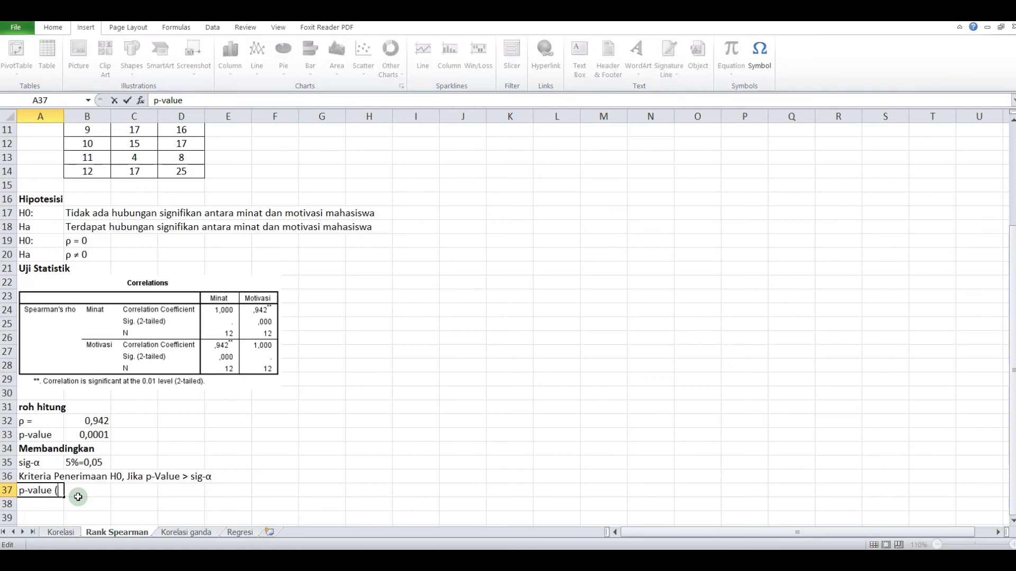
text(0,001)<sig)
key(BackSpace)
key(BackSpace)
key(BackSpace)
key(ctrl+v)
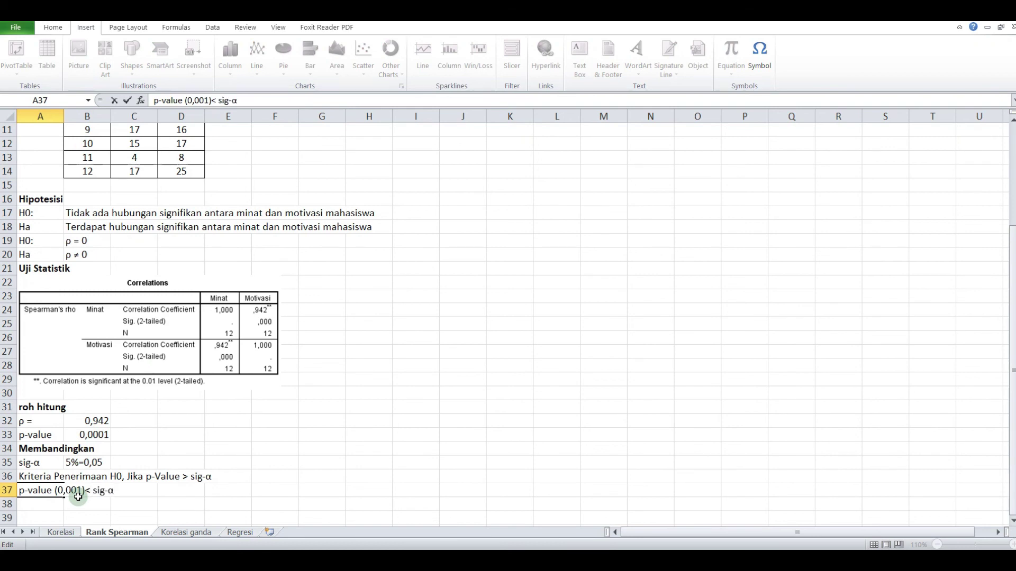
text((0,05))
key(Return)
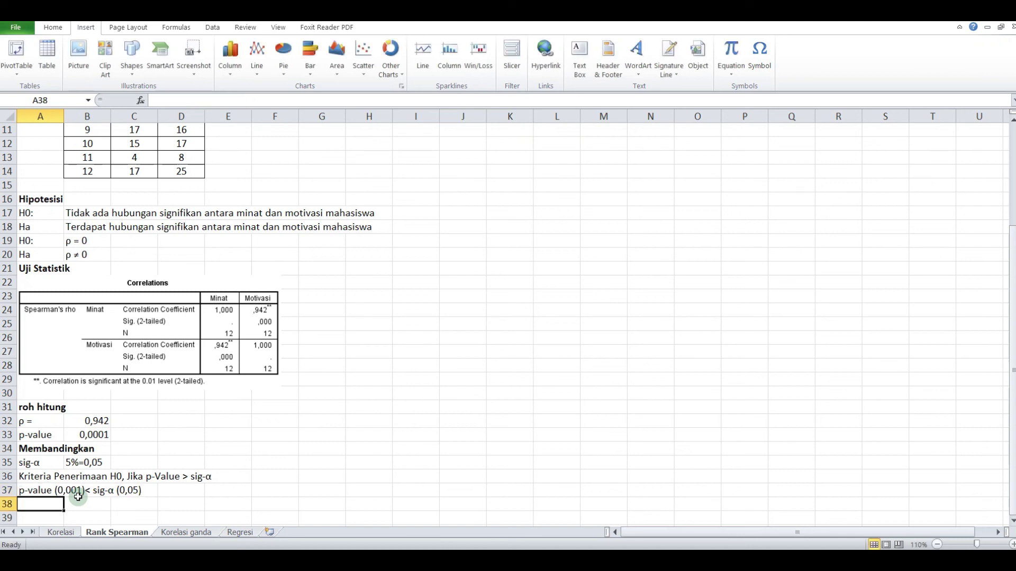
Enter the decision "Artinya H0 ditolak" in A38.
text(A)
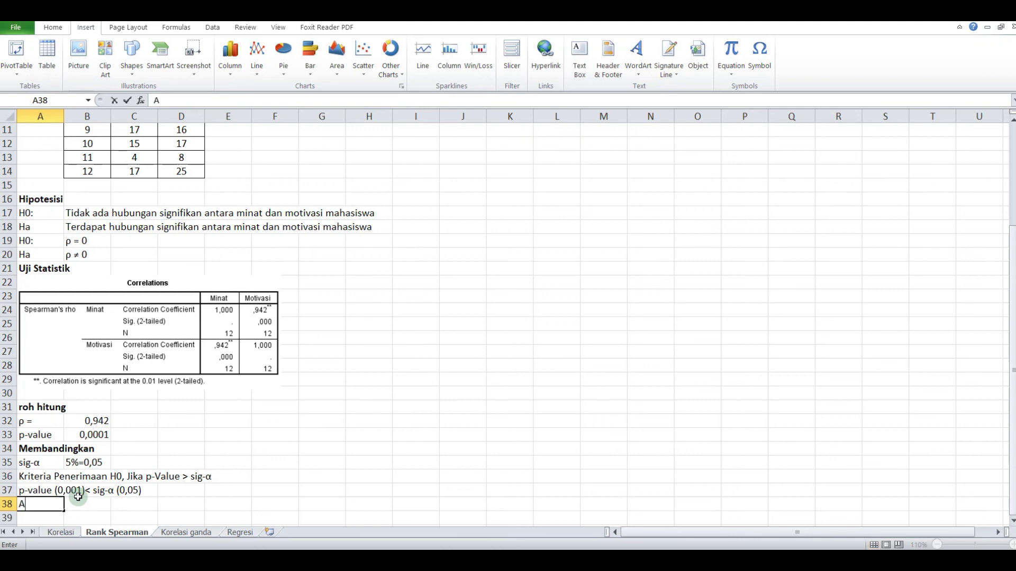
text(rtiny)
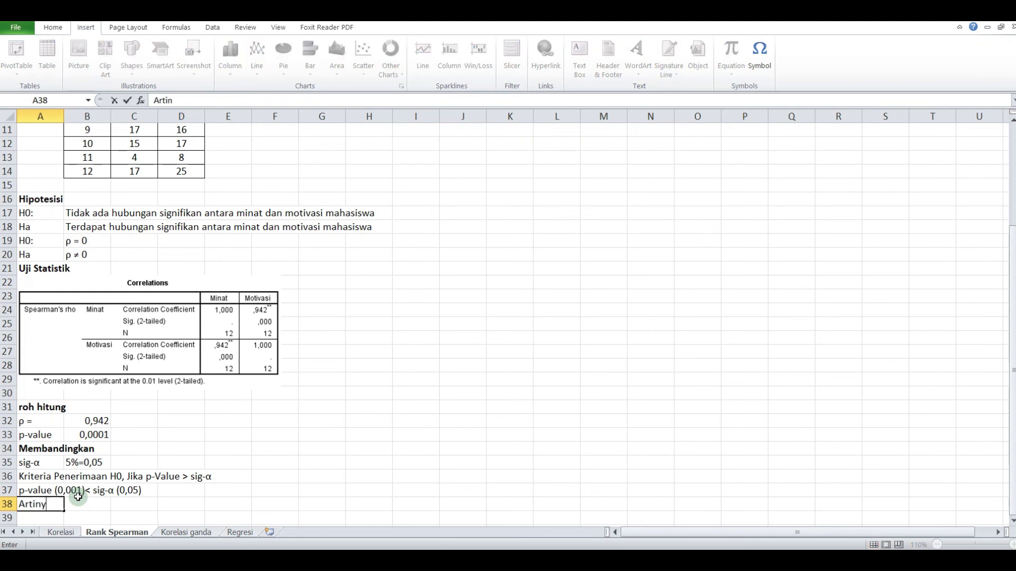
text(a H0 di)
text(tolak)
key(Return)
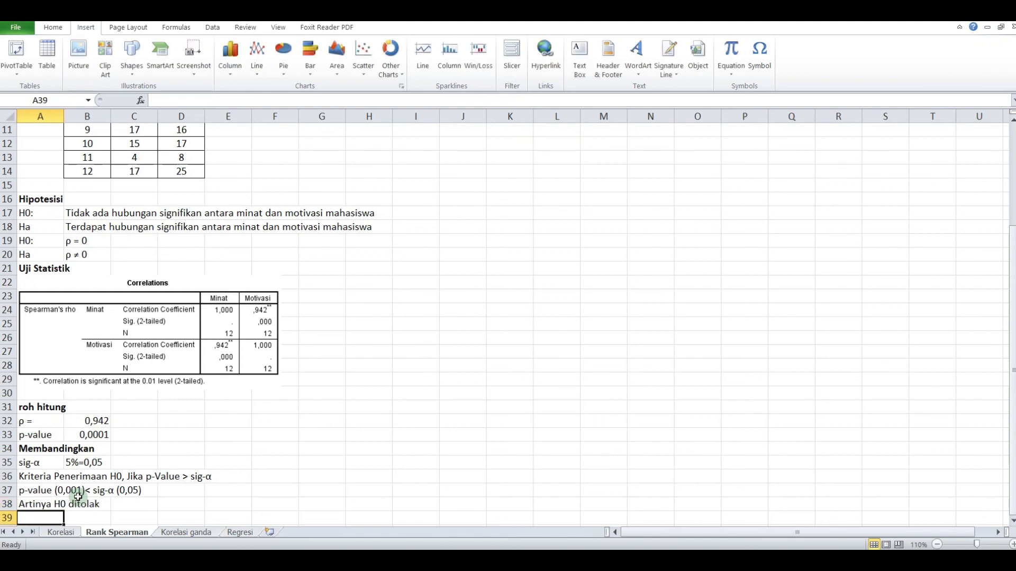
Add the bold heading "Kesimpulan" in A39.
text(Kesi)
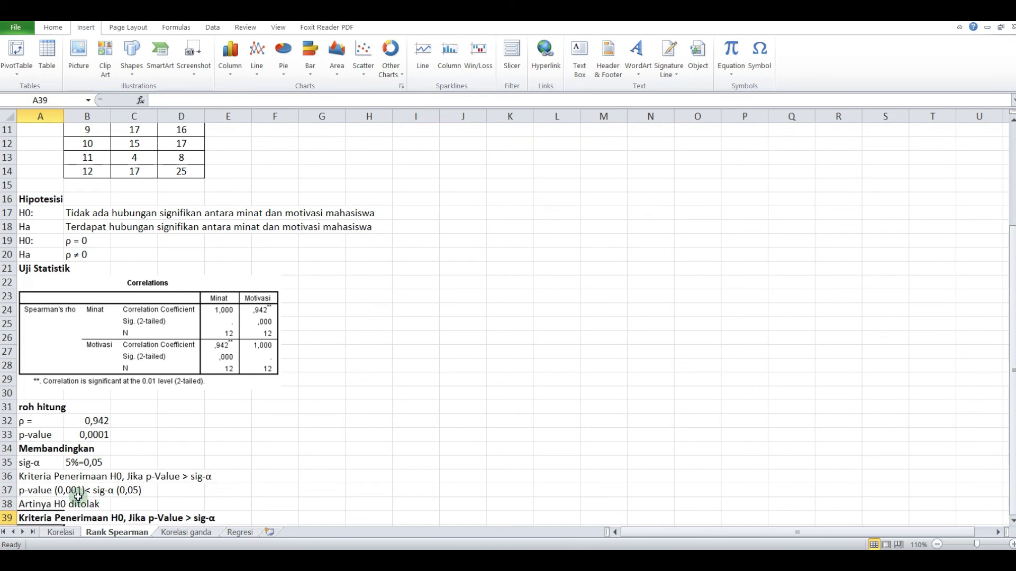
text(mpulan)
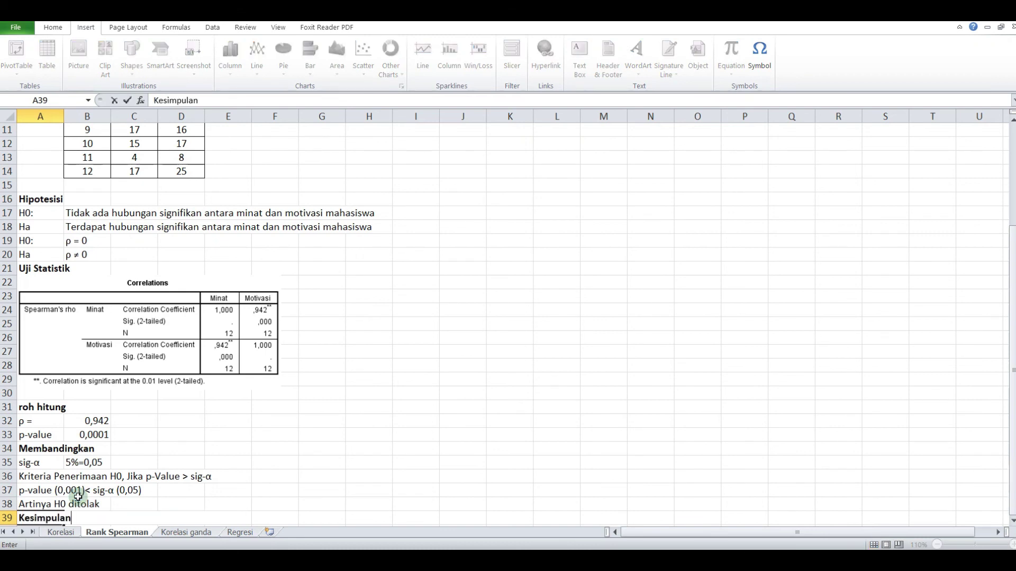
key(Return)
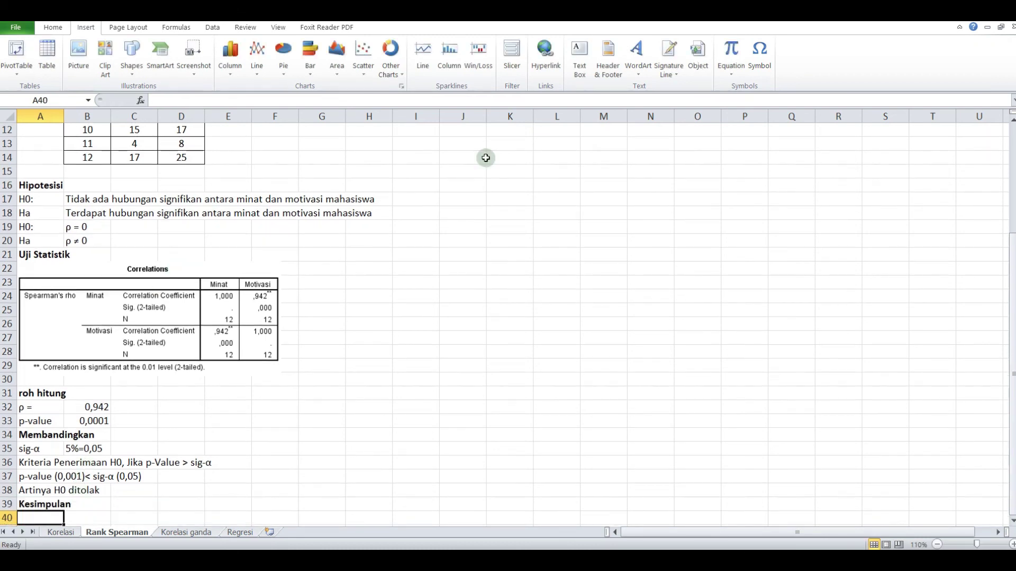
Copy the existing conclusion block, with its Kesimpulan label and two sentence lines, into the Rank Spearman sheet starting at A40.
key(ctrl+c)
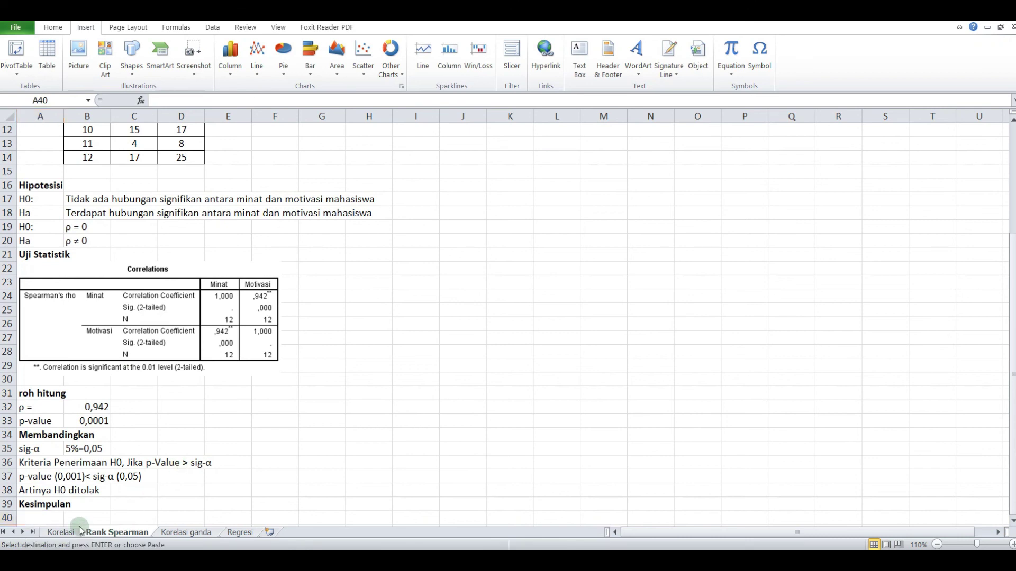
click(33, 518)
scroll(37, 518, down, 1)
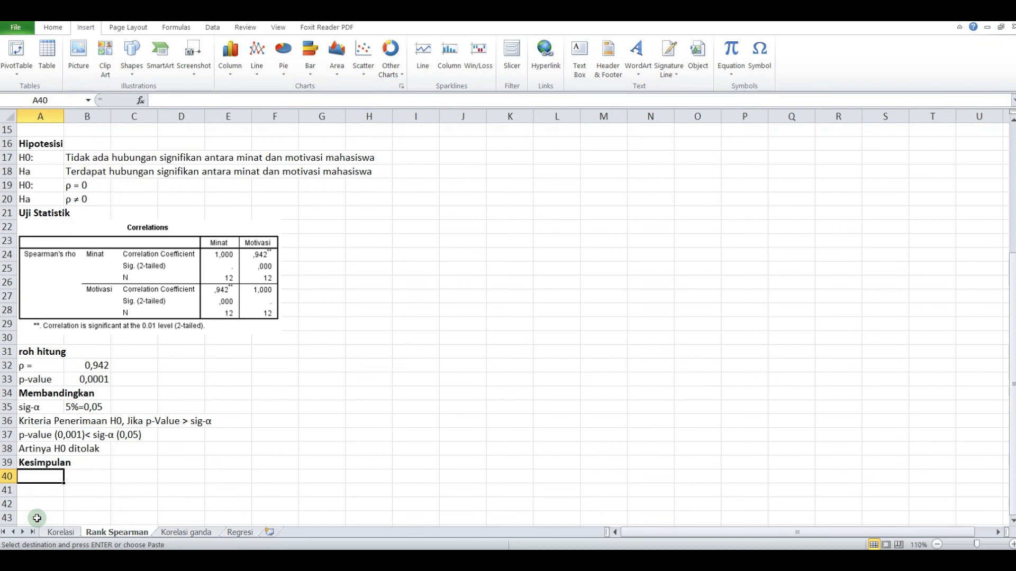
key(ctrl+v)
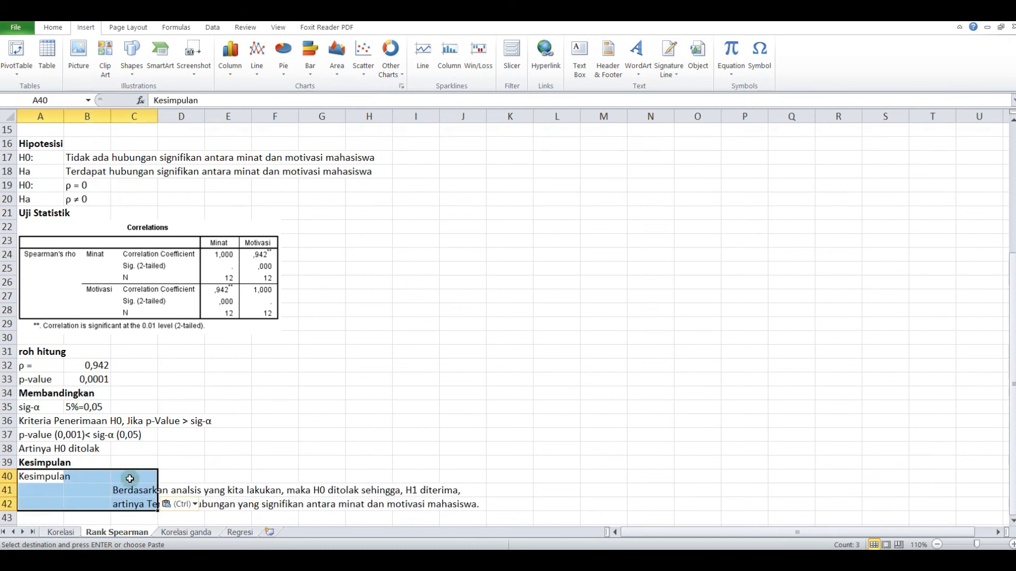
Copy the two conclusion lines from C41:C42 into A41:A42, under the Kesimpulan label.
drag(117, 488, 120, 504)
key(ctrl+c)
key(Left)
key(Left)
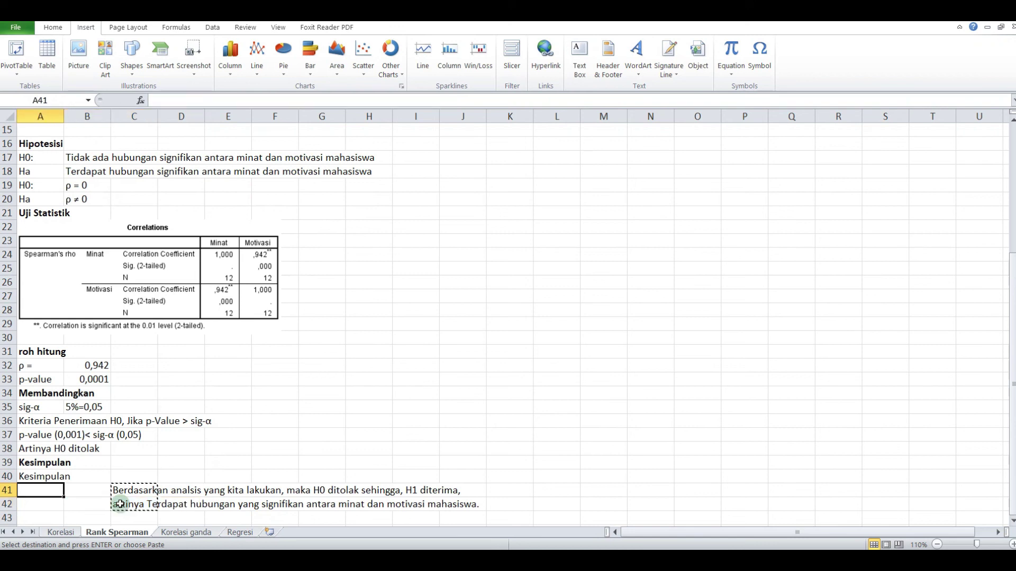
key(ctrl+v)
scroll(120, 504, down, 3)
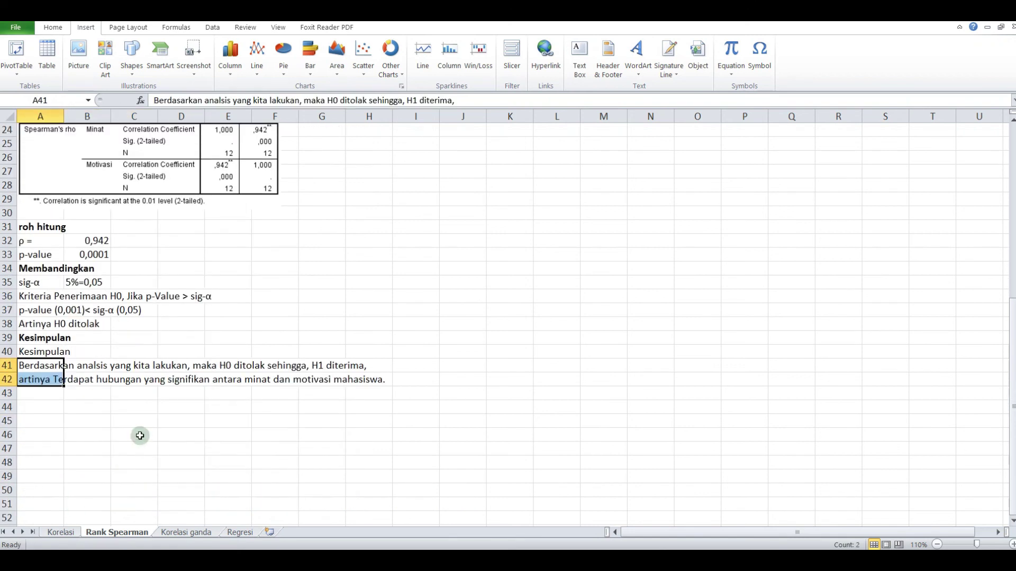
click(102, 409)
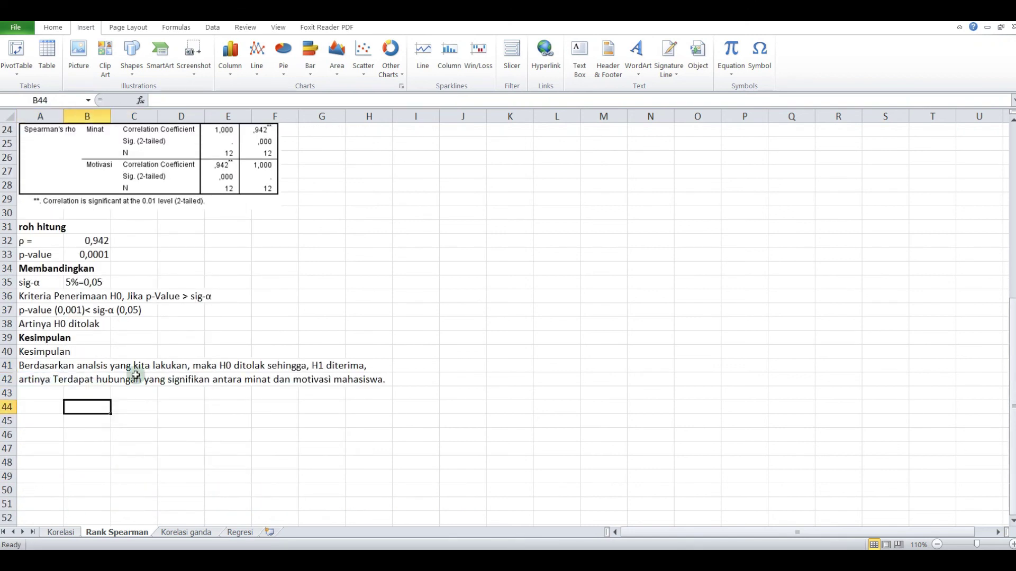